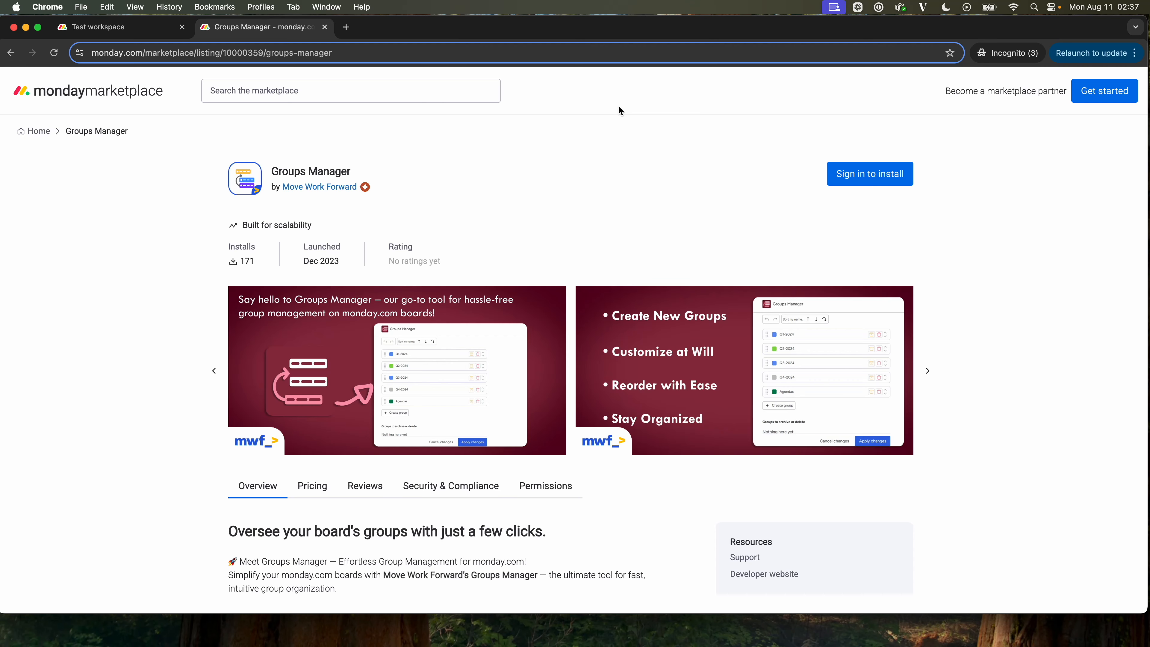
- Switch to the Test workspace board and look through its sprint groups
key("ctrl+shift+Tab")
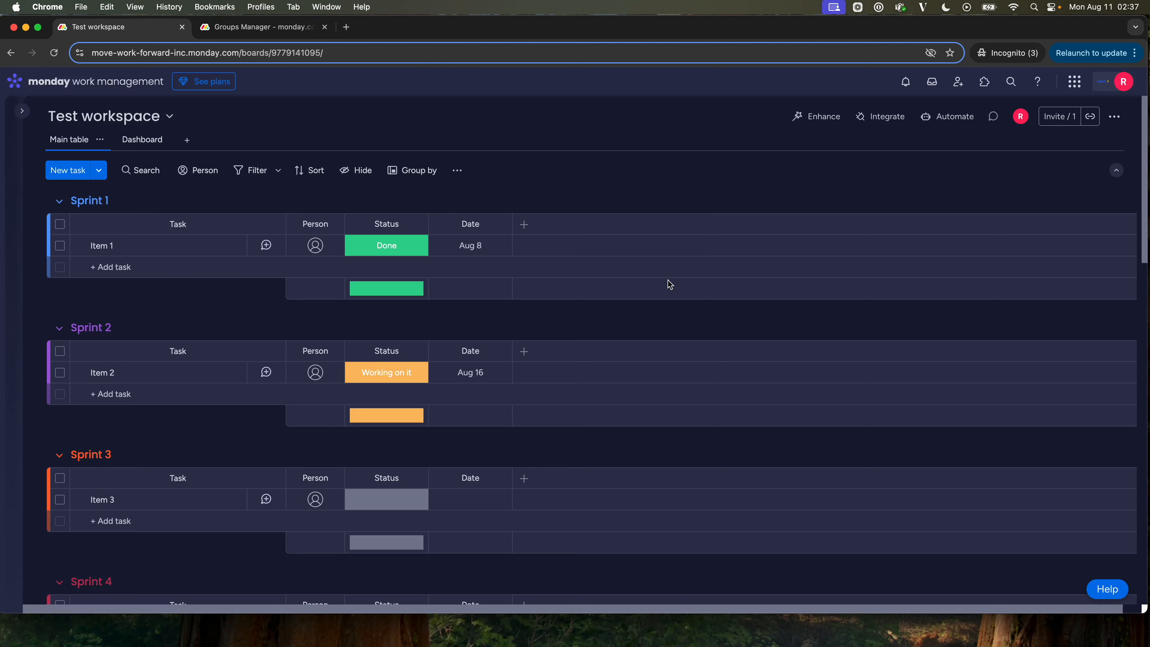
scroll(669, 285, "down", 20)
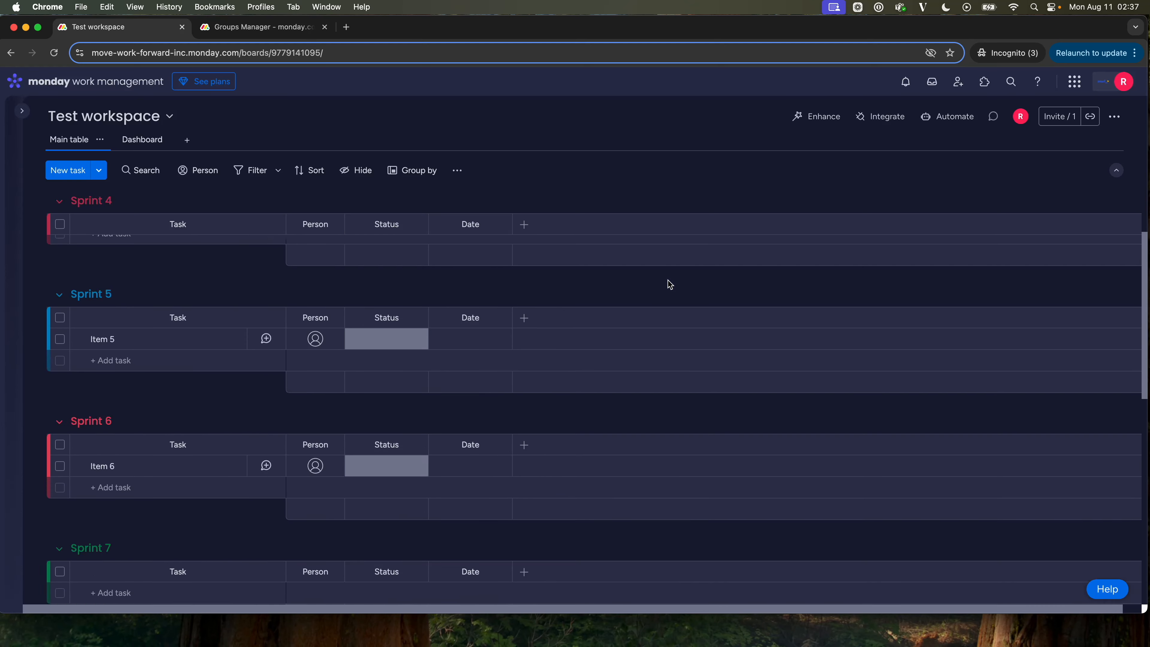
scroll(668, 280, "up", 20)
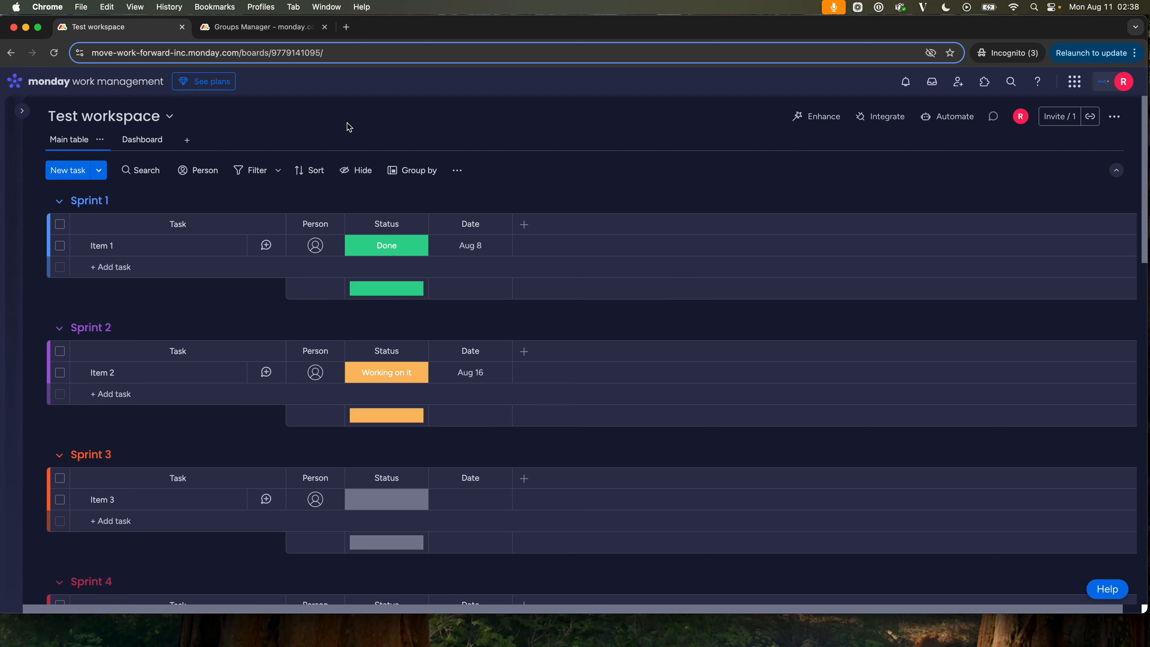
- Add the installed Groups Manager app as a new view on the Test workspace board
left_click(188, 141)
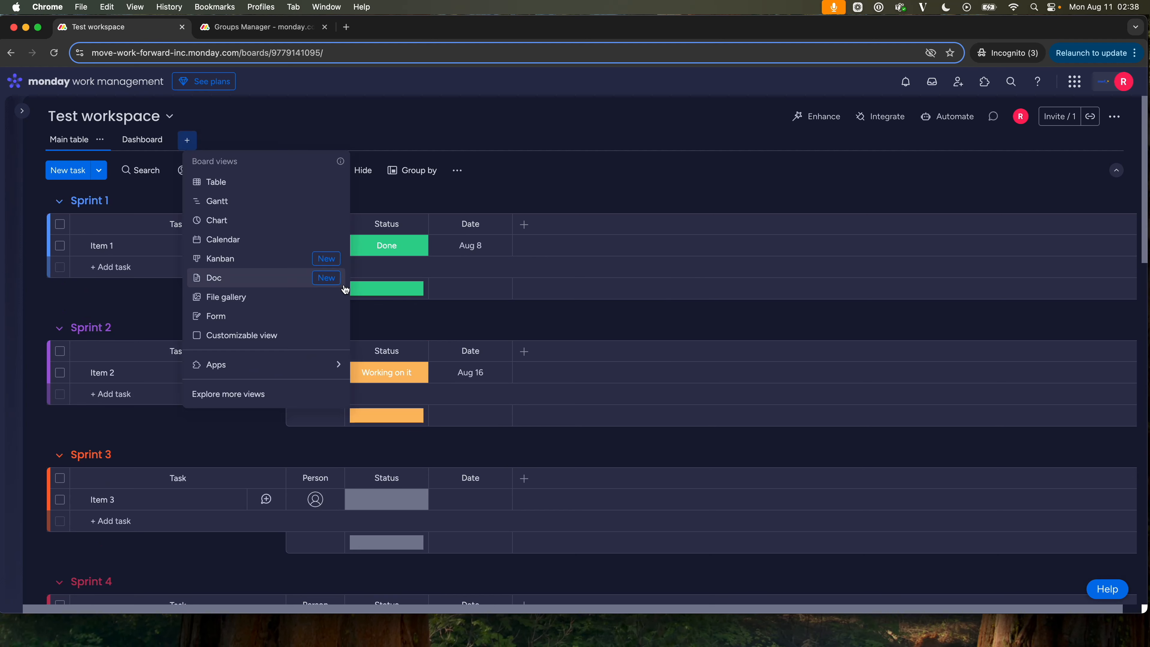
mouse_move(319, 372)
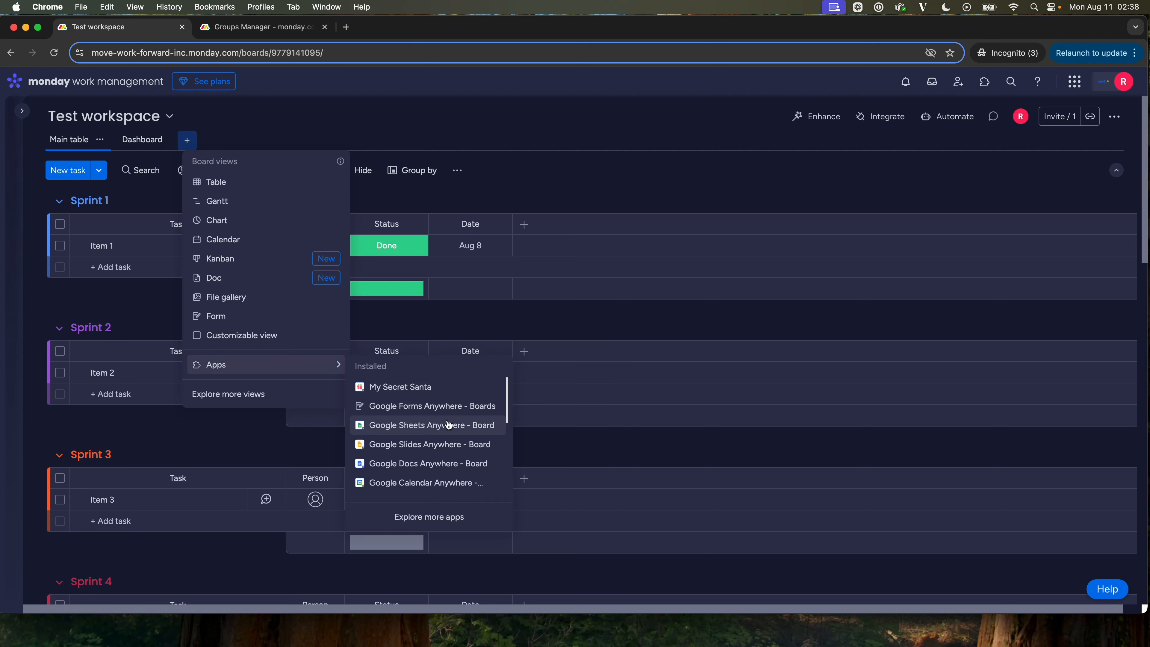
scroll(458, 446, "down", 3)
mouse_move(460, 456)
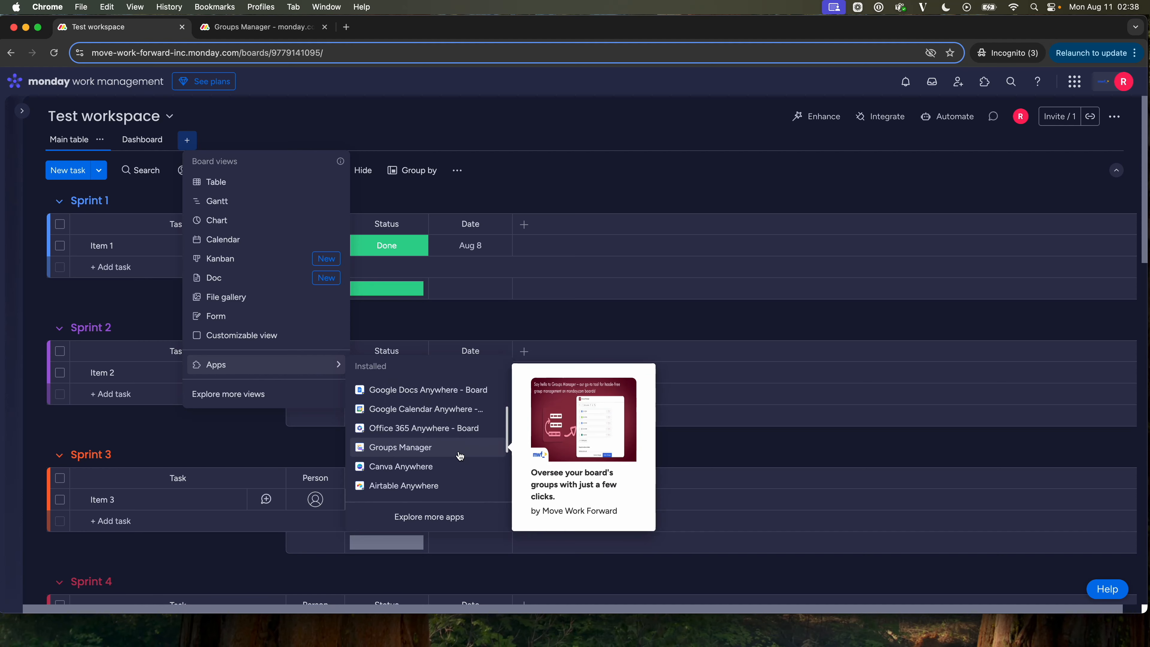
left_click(460, 456)
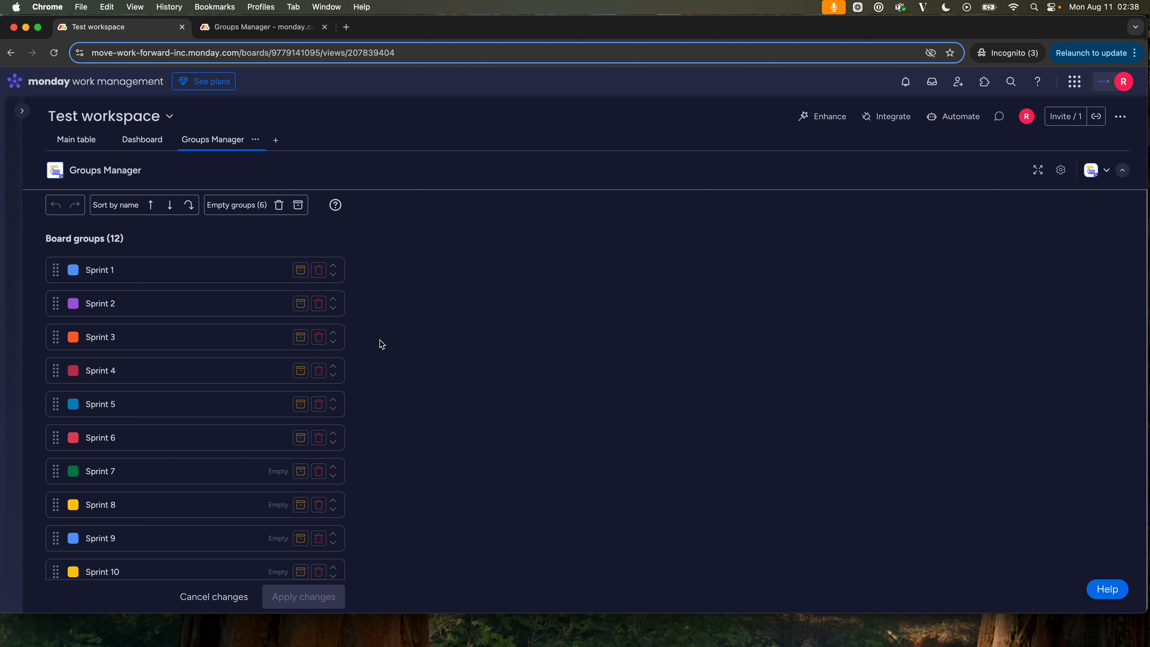
- Create a group at the end of the list named "New Group Name" and set its color to lime green
scroll(402, 393, "down", 4)
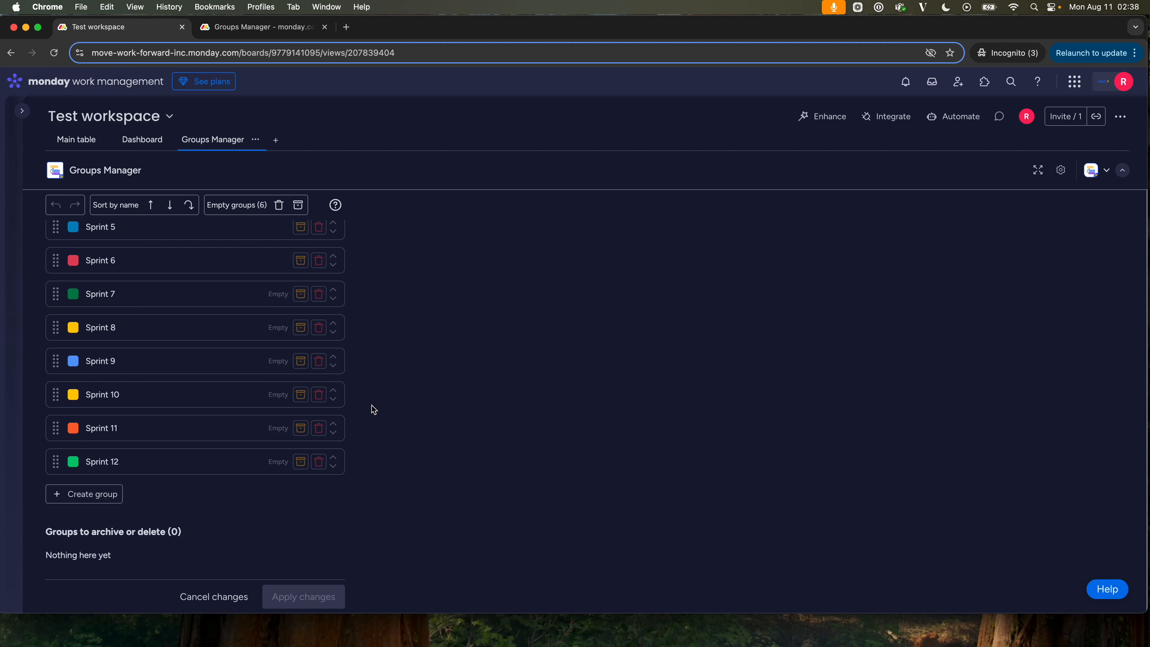
left_click(111, 499)
left_click(159, 494)
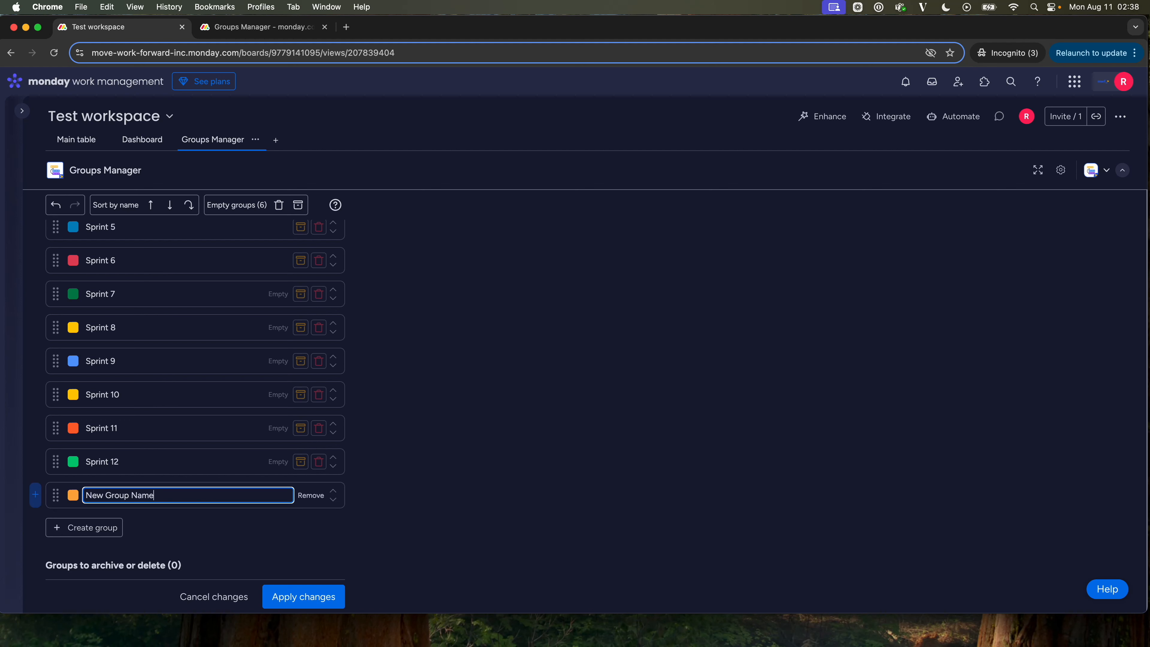
left_click(71, 503)
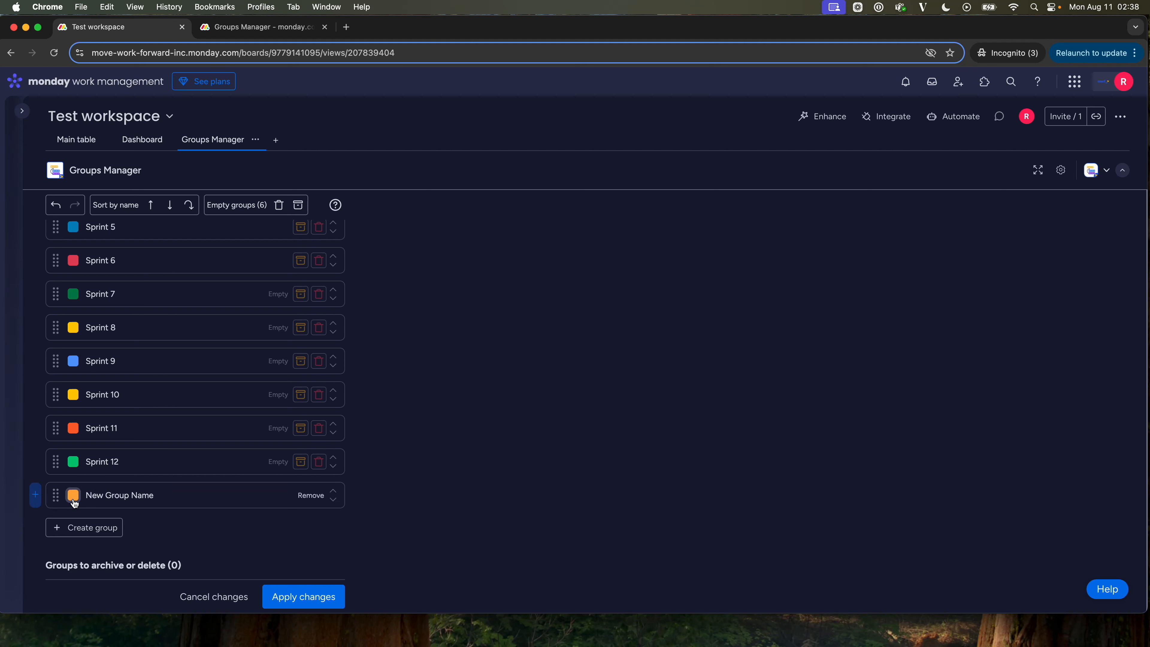
left_click(73, 501)
left_click(128, 521)
- Insert a group between Sprint 4 and Sprint 5 and name it "New Group 4.5"
scroll(437, 471, "up", 5)
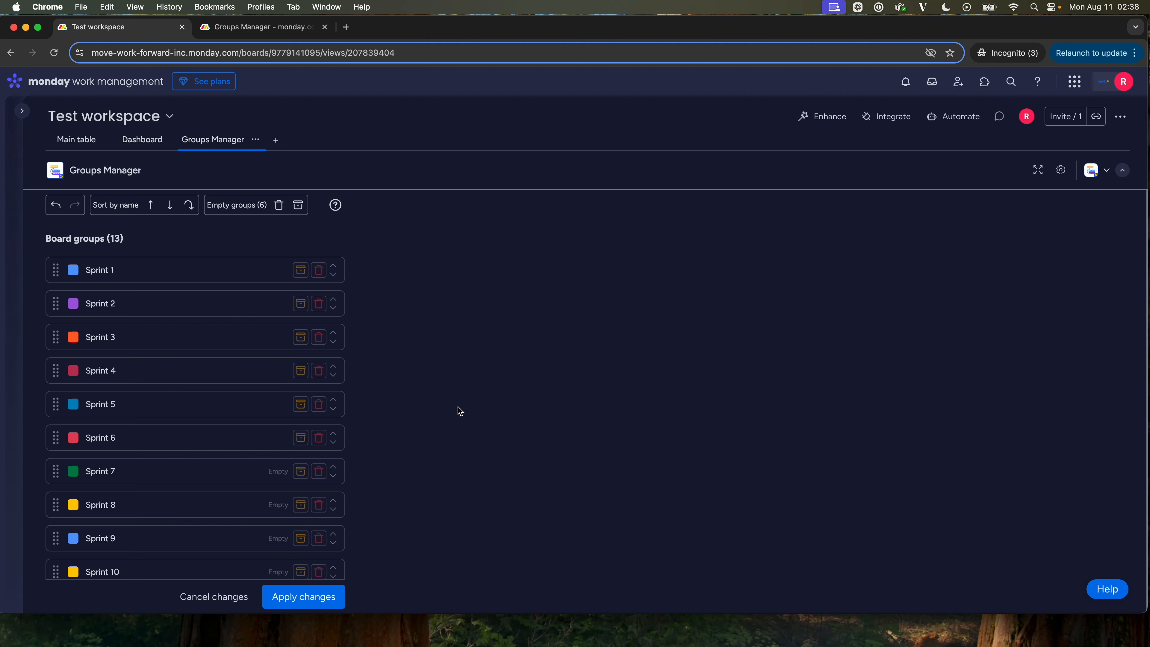
mouse_move(195, 359)
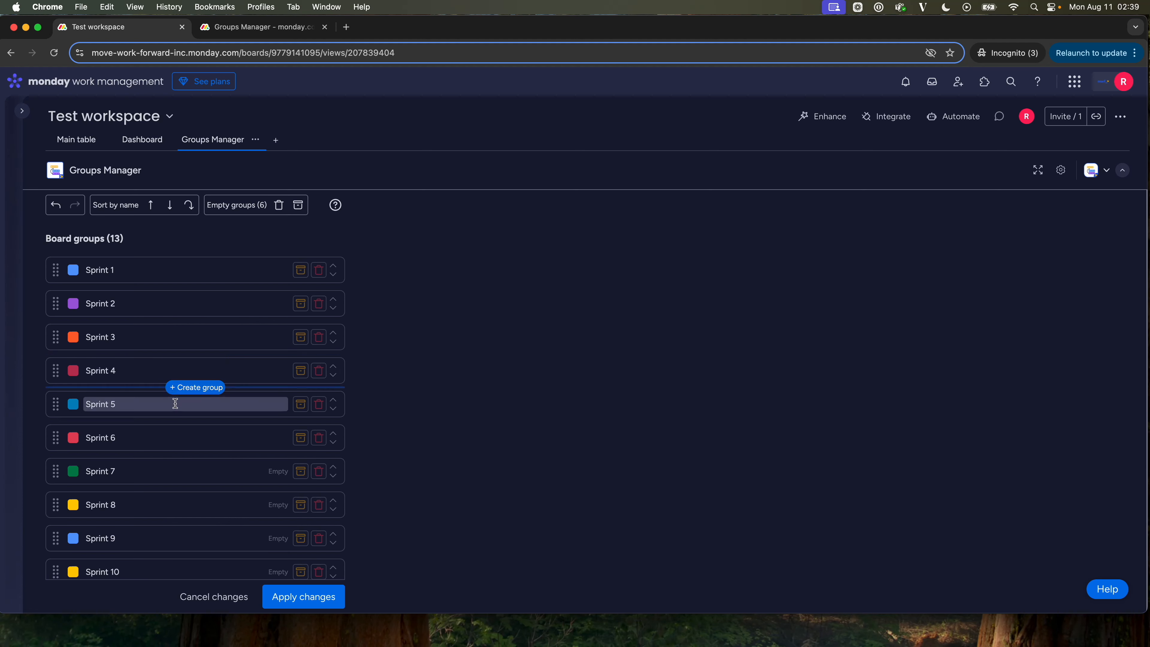
mouse_move(178, 423)
left_click(194, 388)
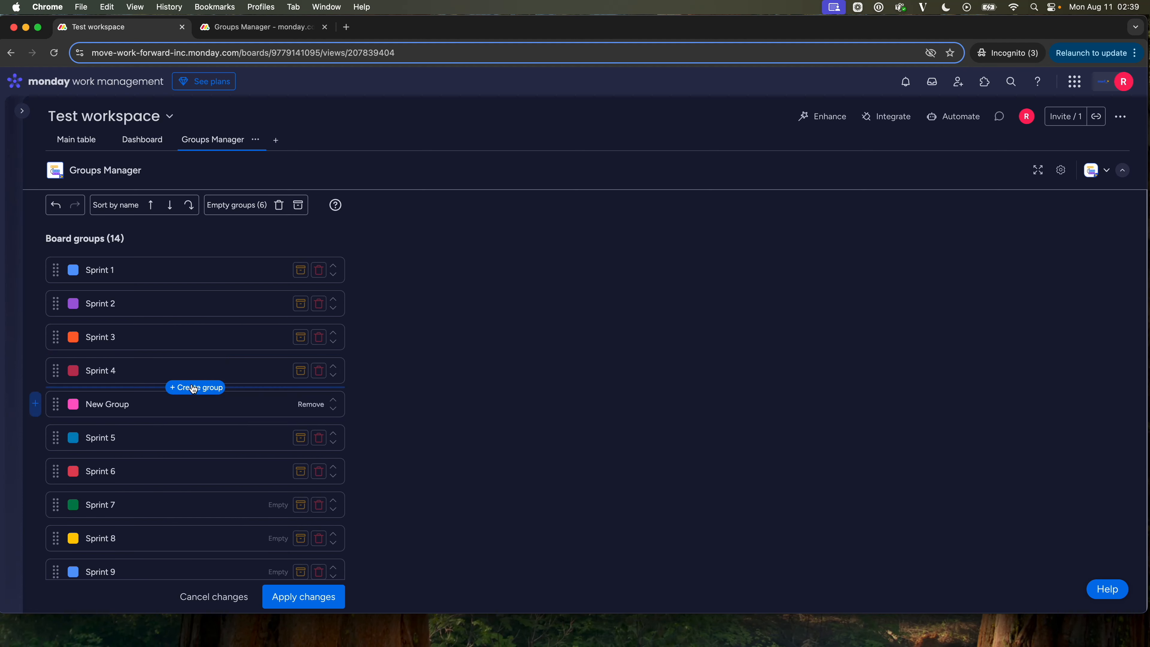
left_click(191, 404)
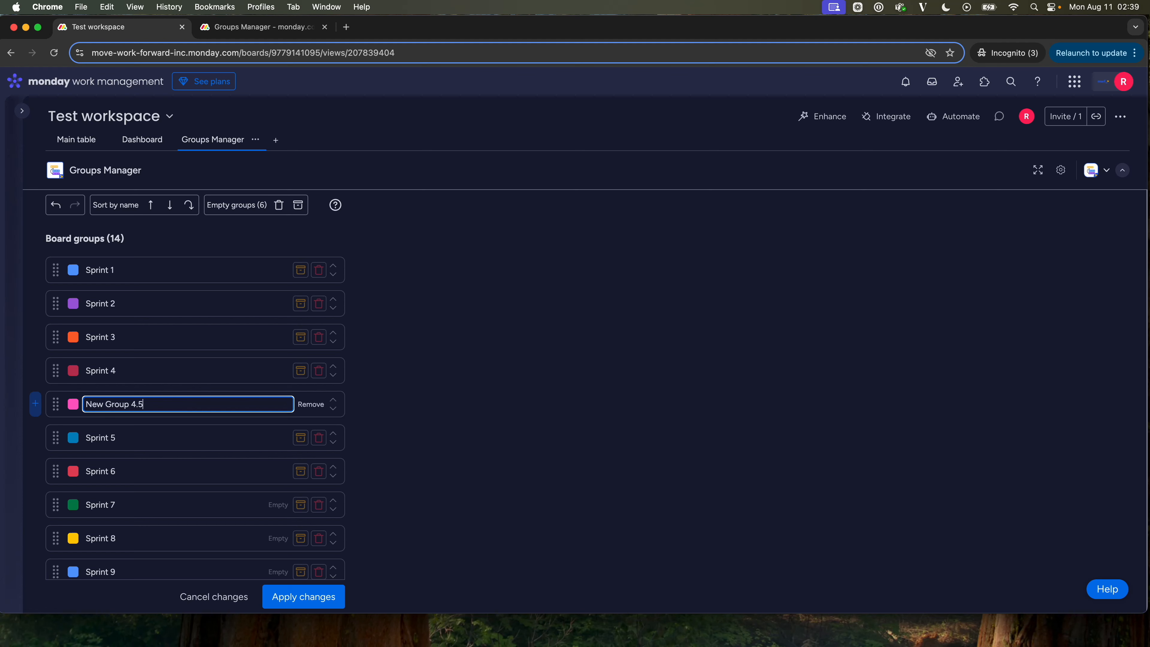
type("4.5")
key("Return")
- Check the edited group list, apply the pending changes to the board, and close the update dialog
scroll(381, 457, "down", 5)
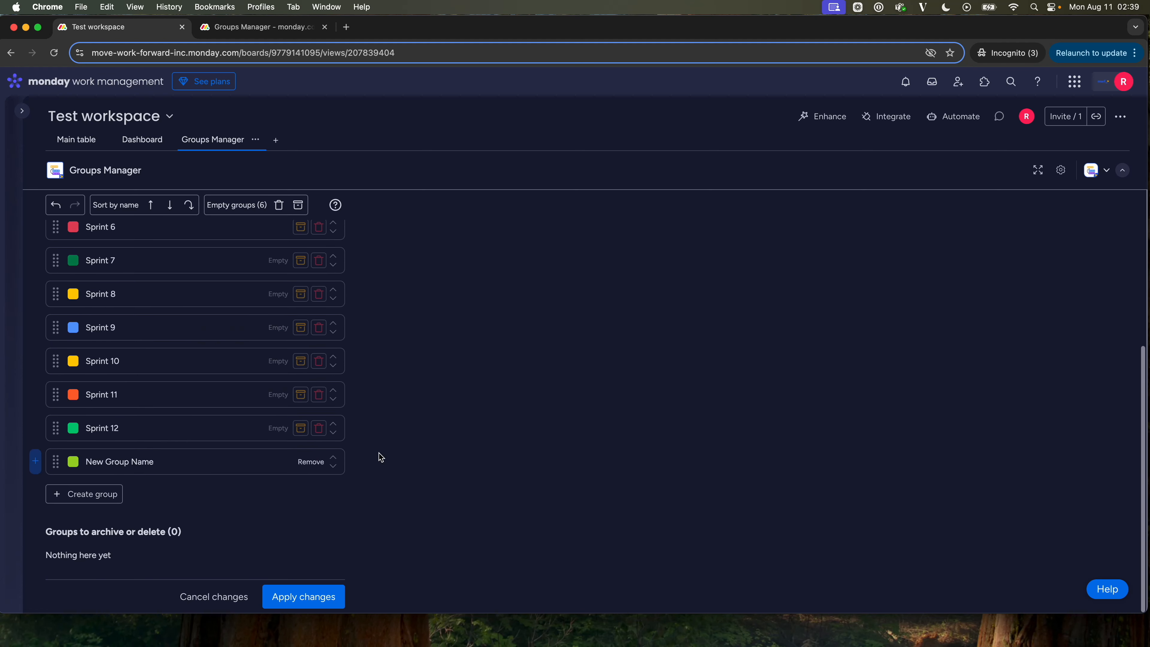
scroll(380, 456, "up", 5)
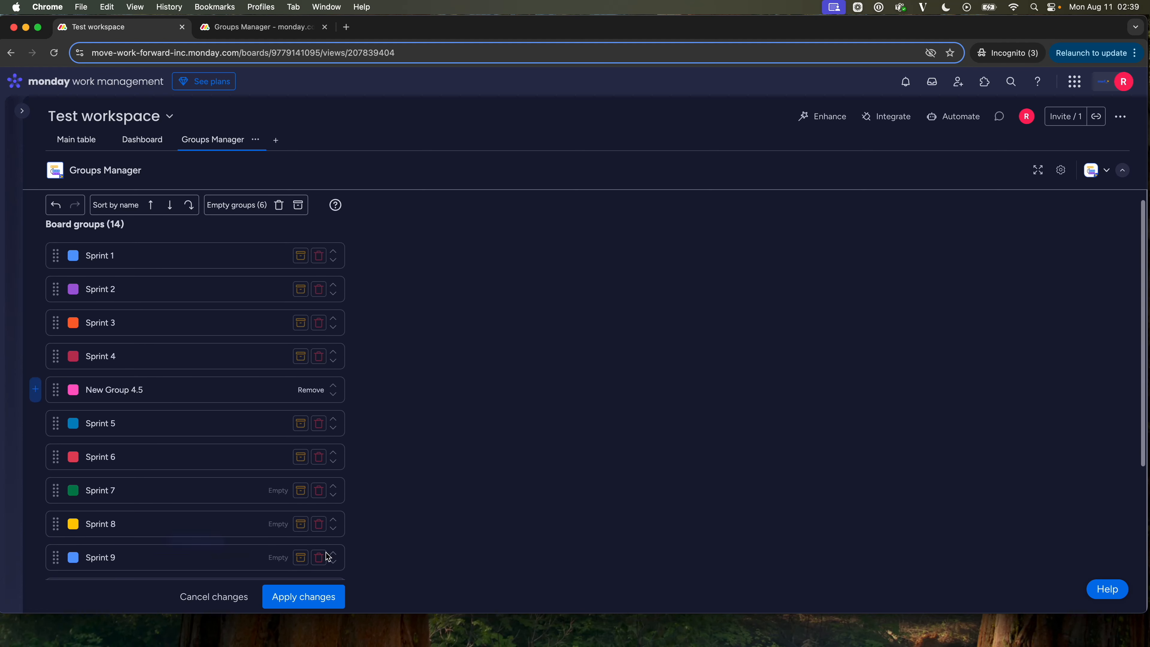
left_click(307, 599)
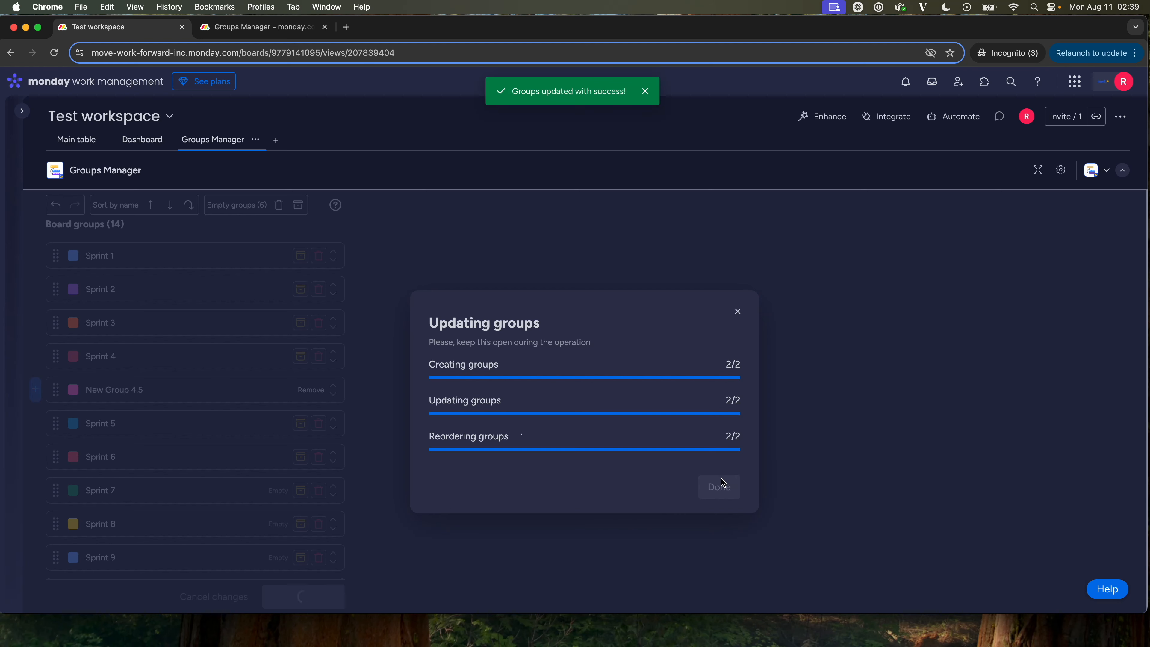
left_click(720, 488)
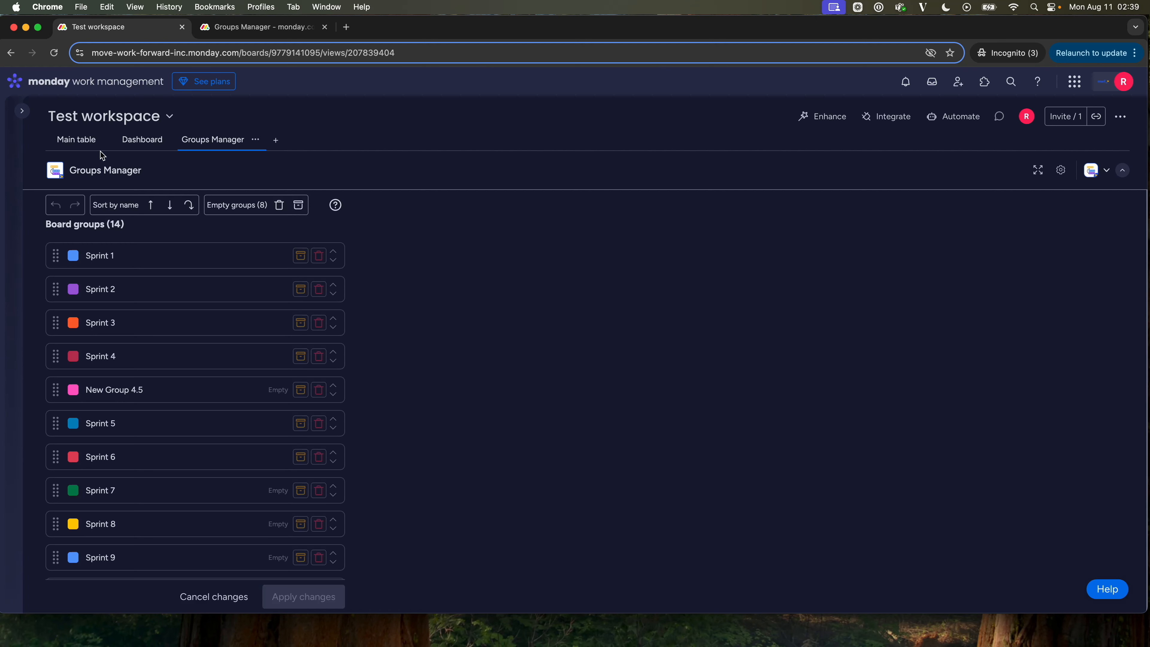
- Check the main table for New Group 4.5 and New Group Name
left_click(86, 146)
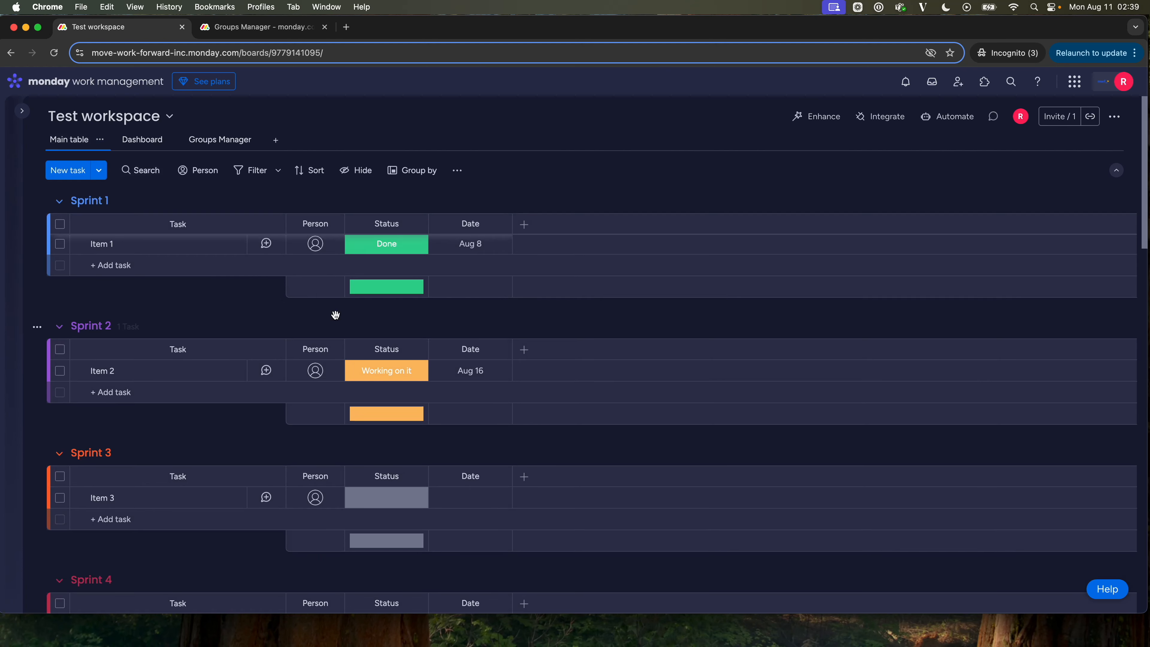
scroll(335, 317, "down", 2)
scroll(337, 318, "down", 5)
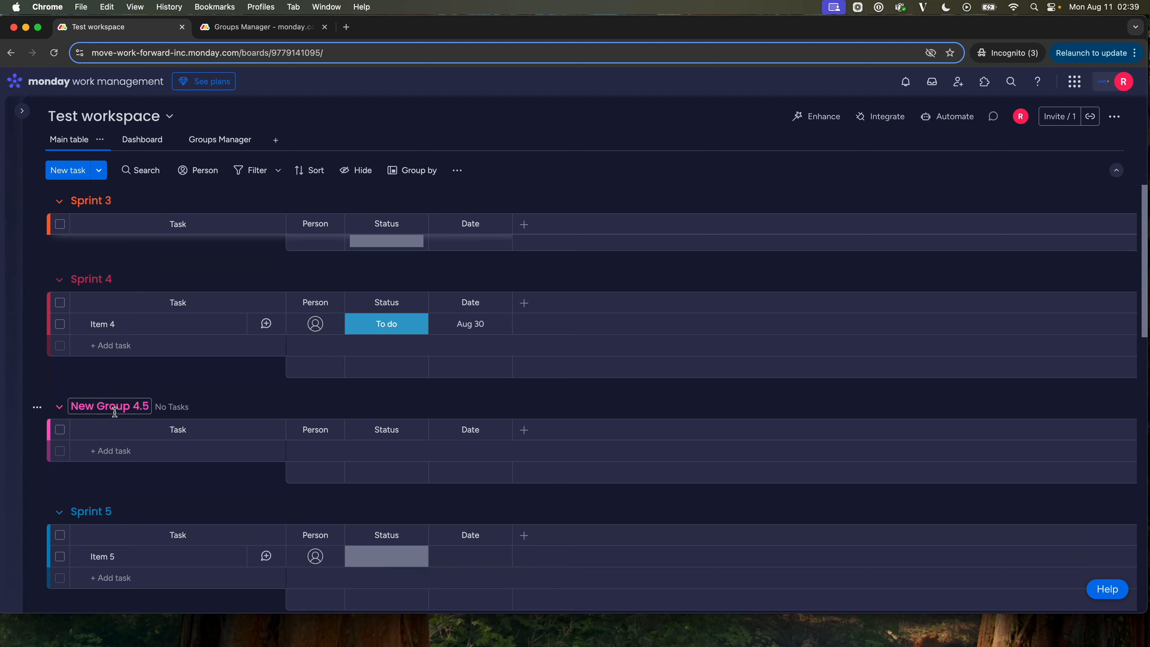
scroll(206, 402, "down", 15)
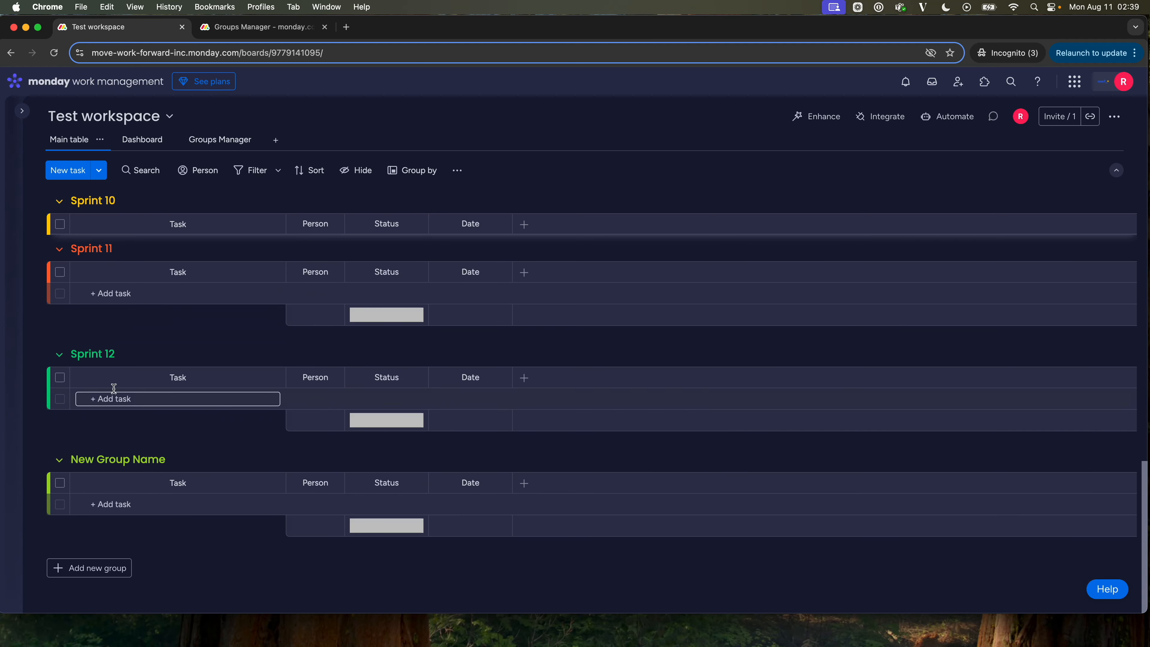
scroll(113, 389, "up", 20)
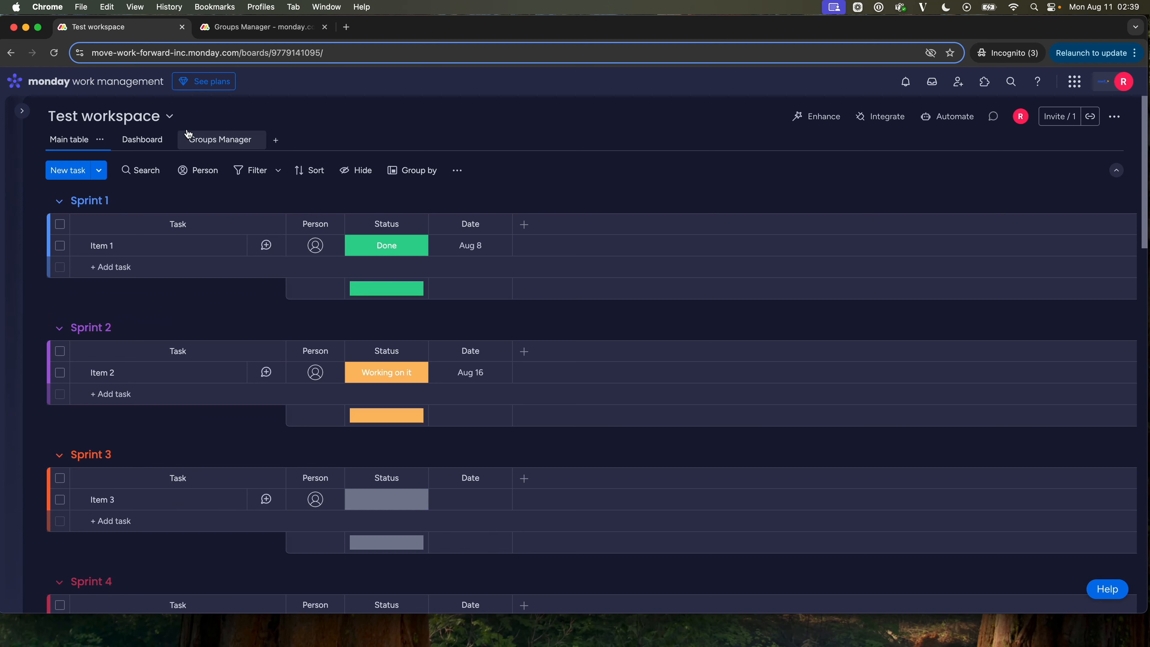
- In Groups Manager, move Sprint 4 and Sprint 3 below Sprint 6, New Group 4.5 below Sprint 8, and Sprint 1 below Sprint 12, and apply the order
left_click(237, 141)
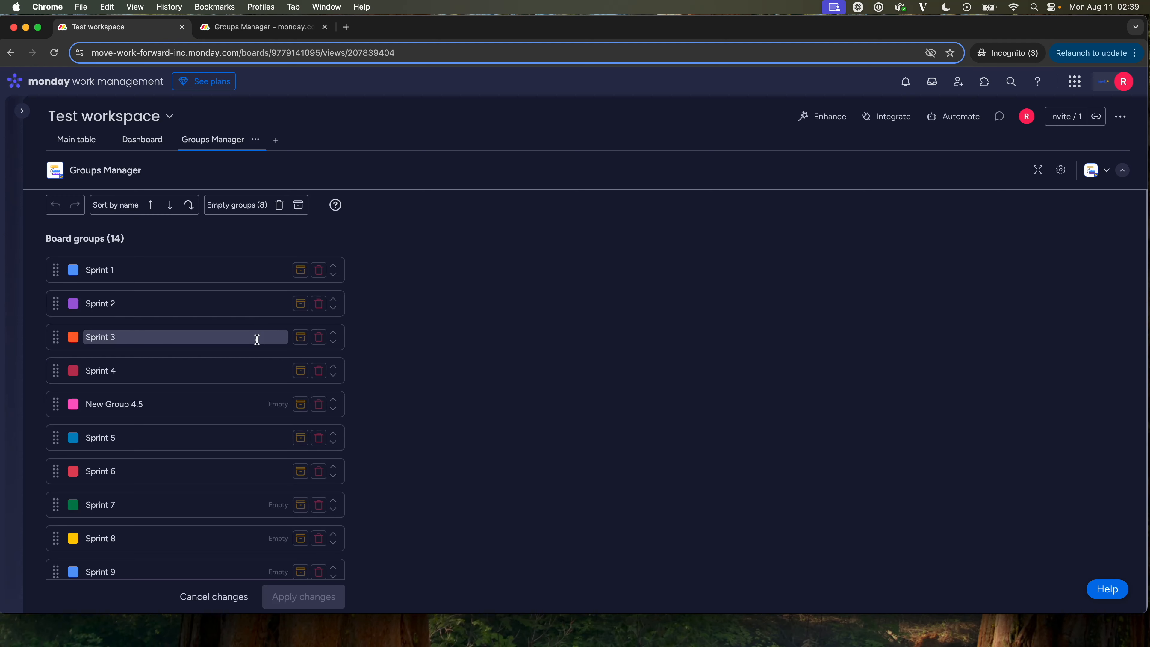
scroll(423, 354, "down", 1)
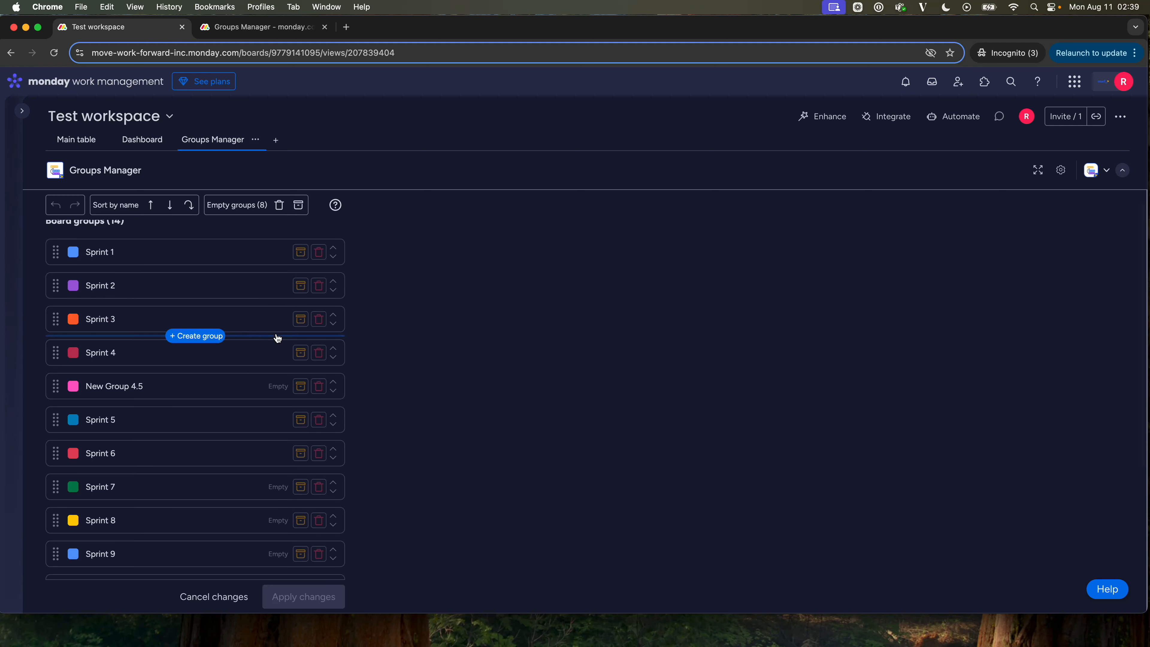
left_click_drag(57, 249, 52, 420)
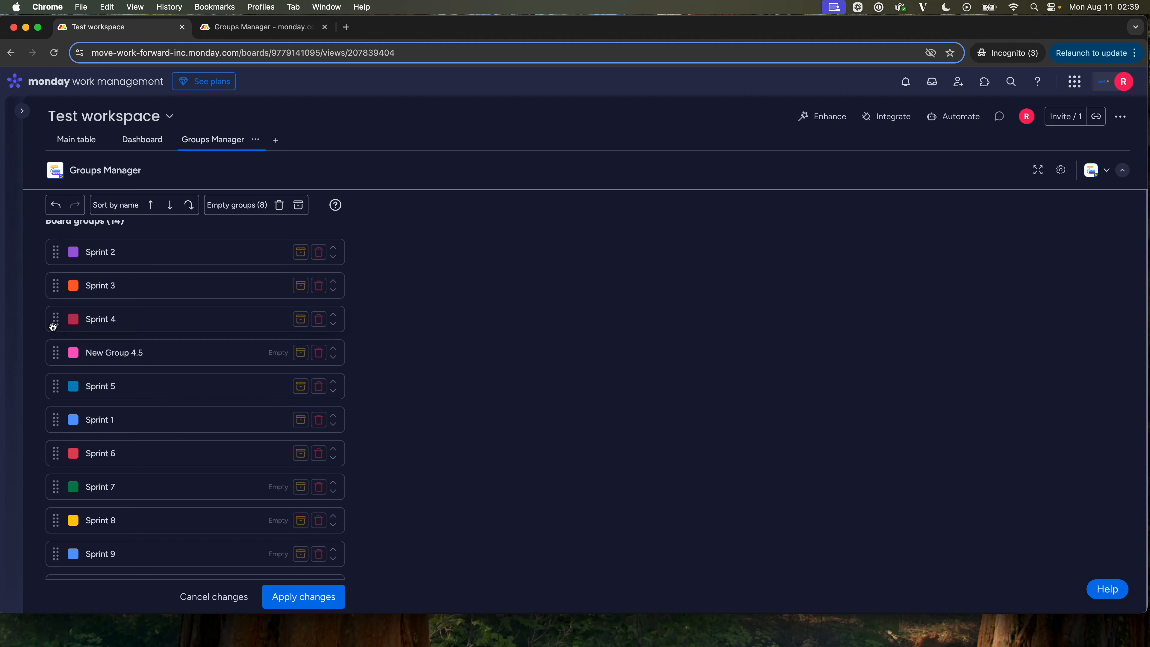
left_click_drag(53, 326, 56, 453)
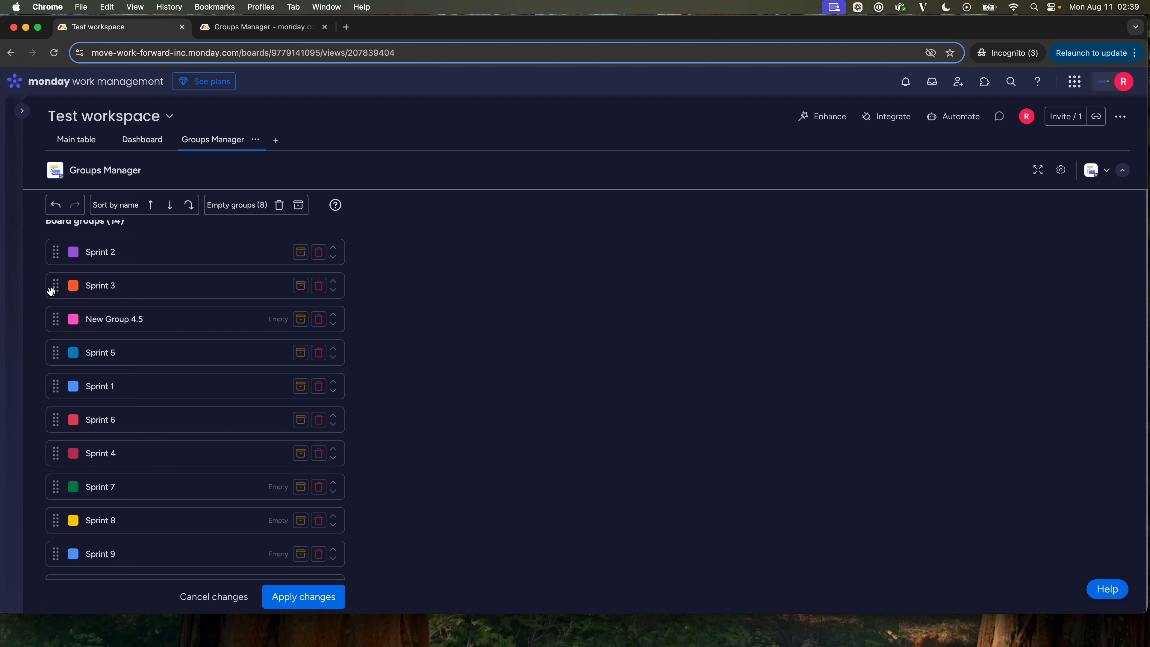
left_click_drag(51, 291, 70, 476)
left_click_drag(55, 286, 68, 512)
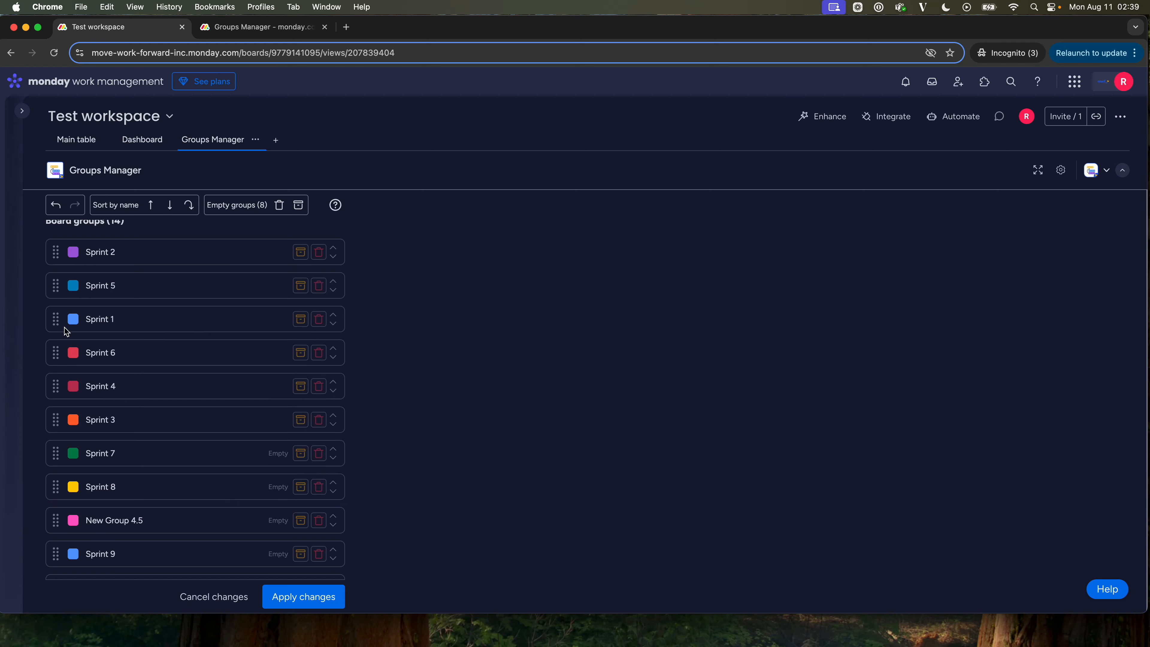
left_click_drag(56, 318, 67, 572)
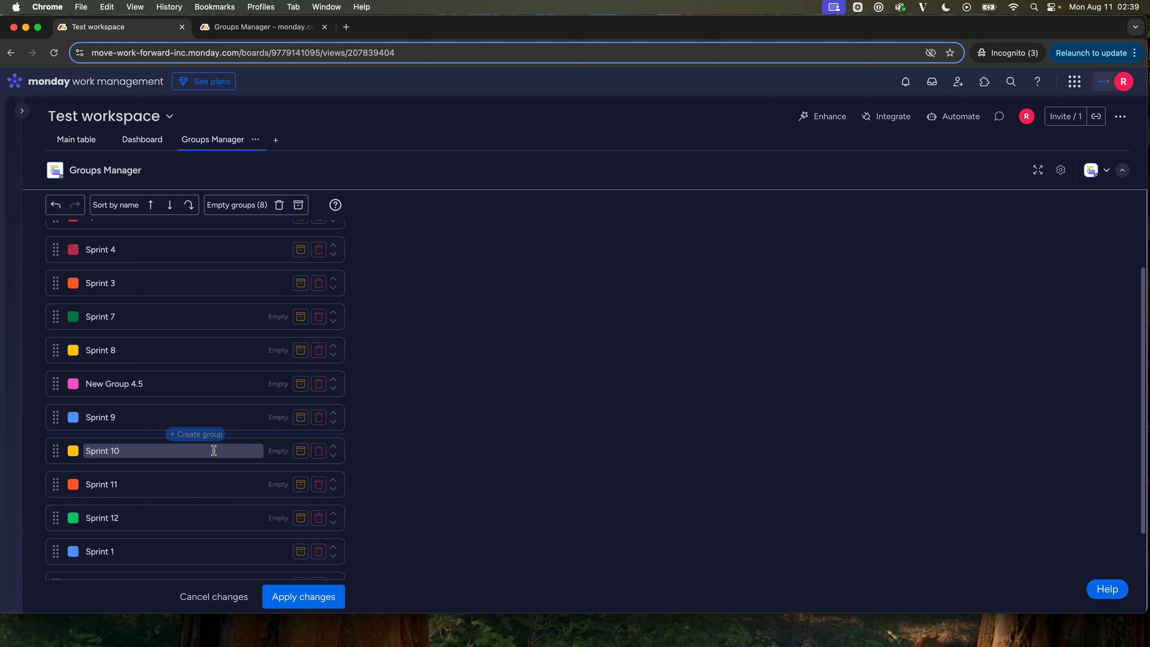
left_click(313, 601)
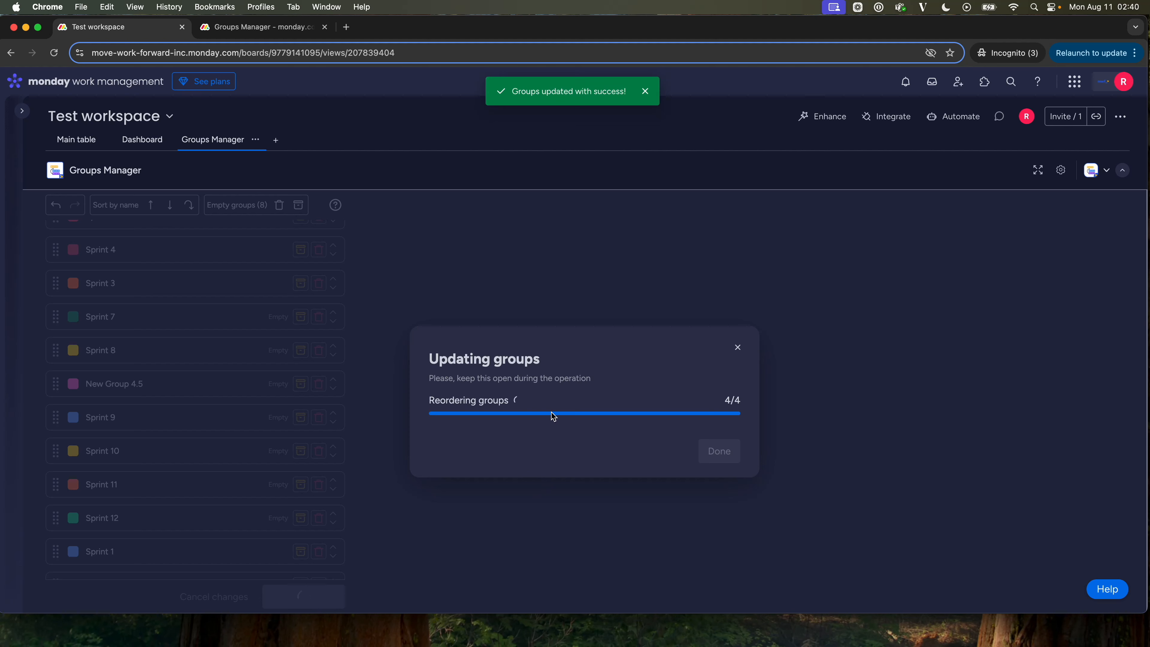
left_click(719, 452)
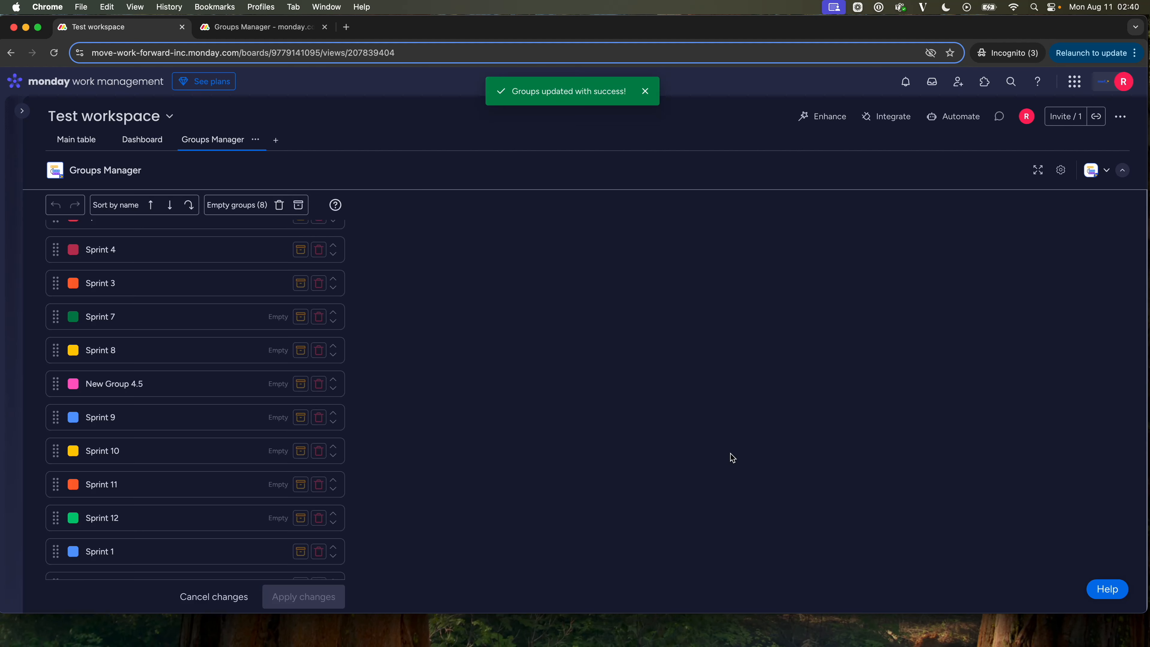
- Review the group order in the main table and return to the Groups Manager view
left_click(93, 150)
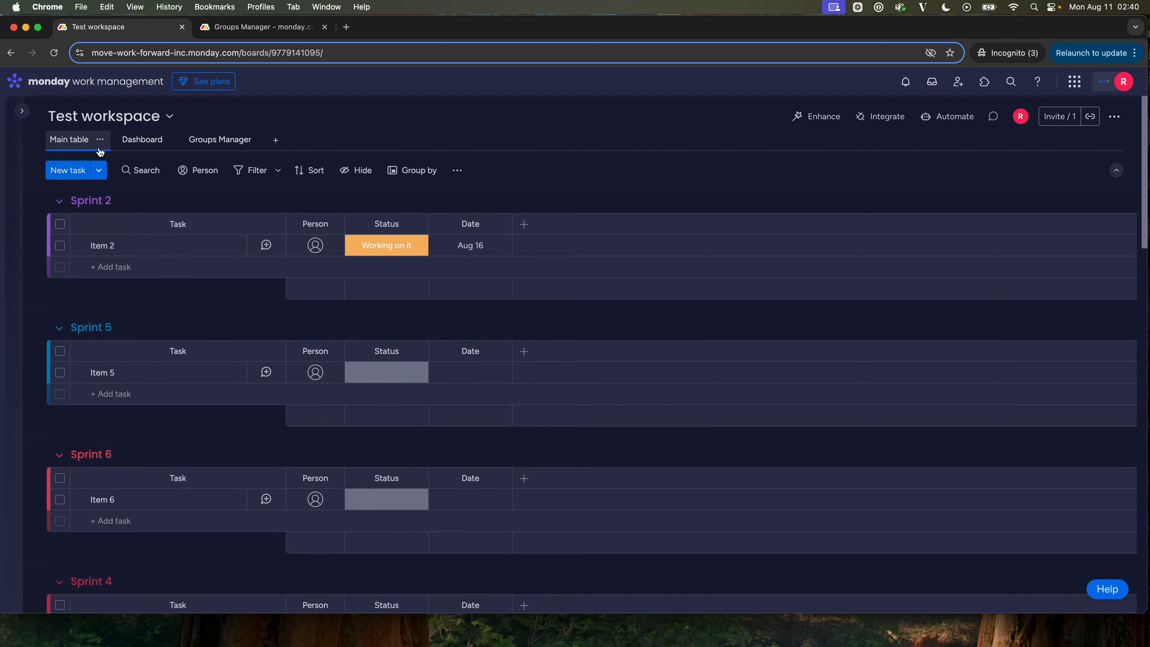
scroll(312, 501, "down", 20)
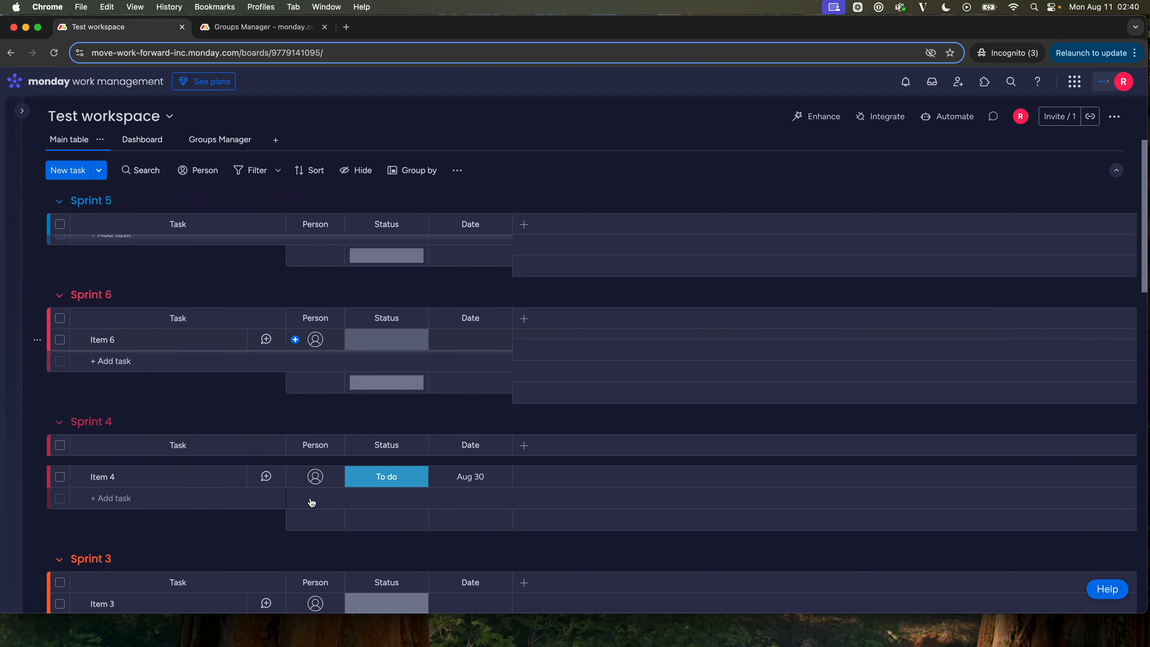
scroll(311, 499, "down", 10)
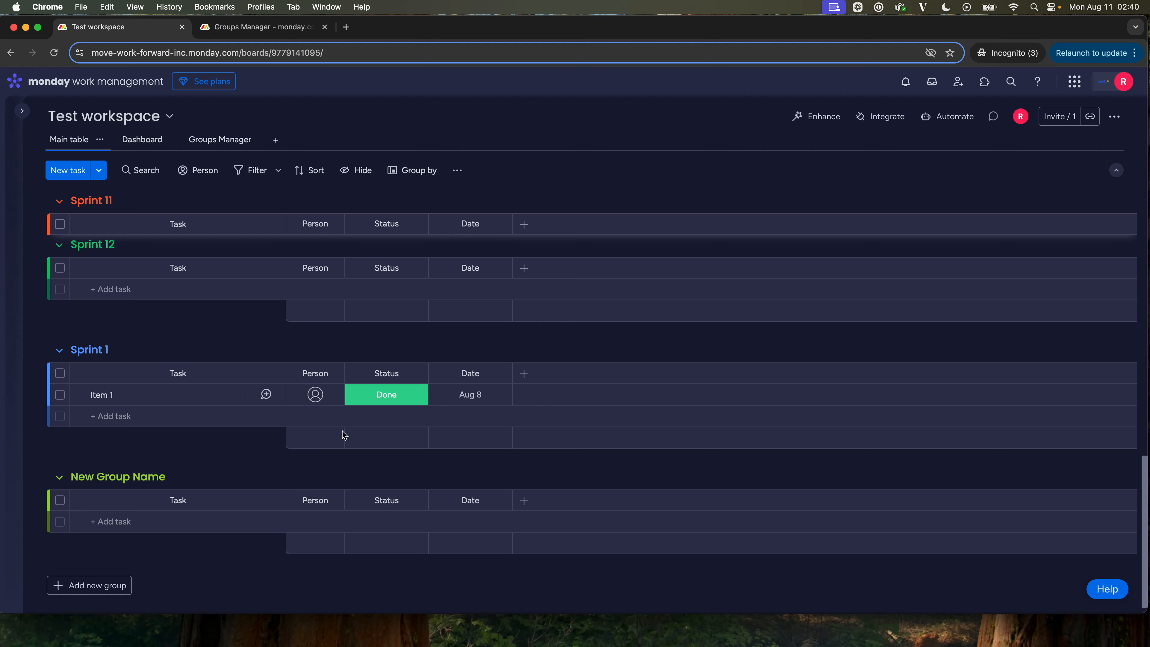
scroll(406, 335, "up", 20)
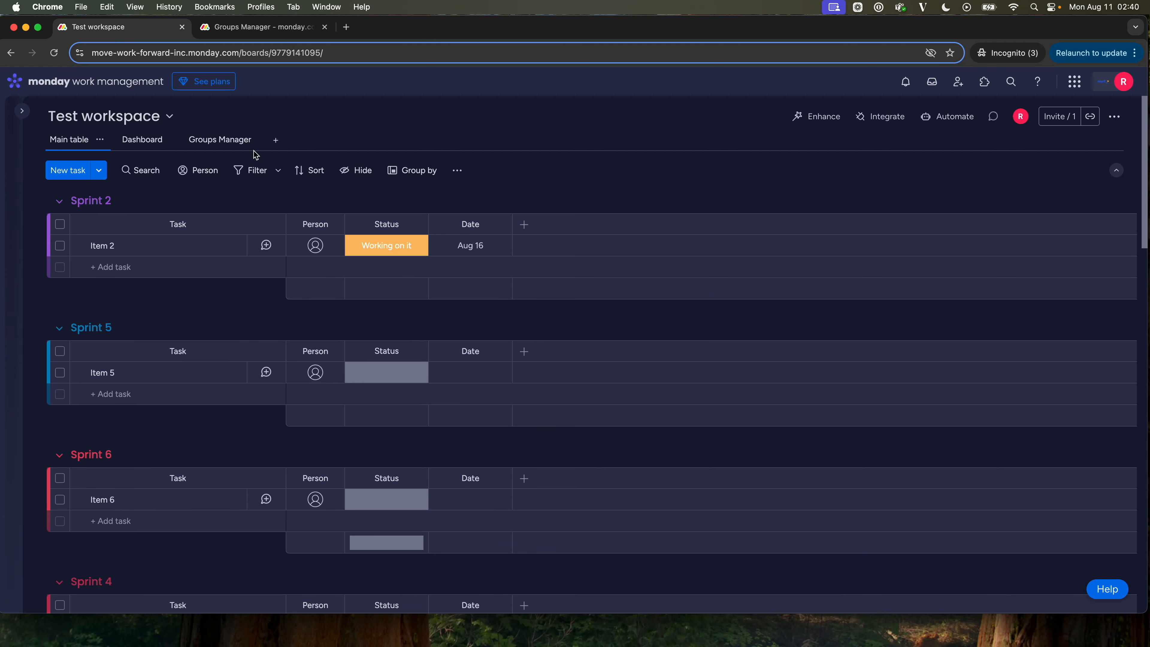
left_click(236, 144)
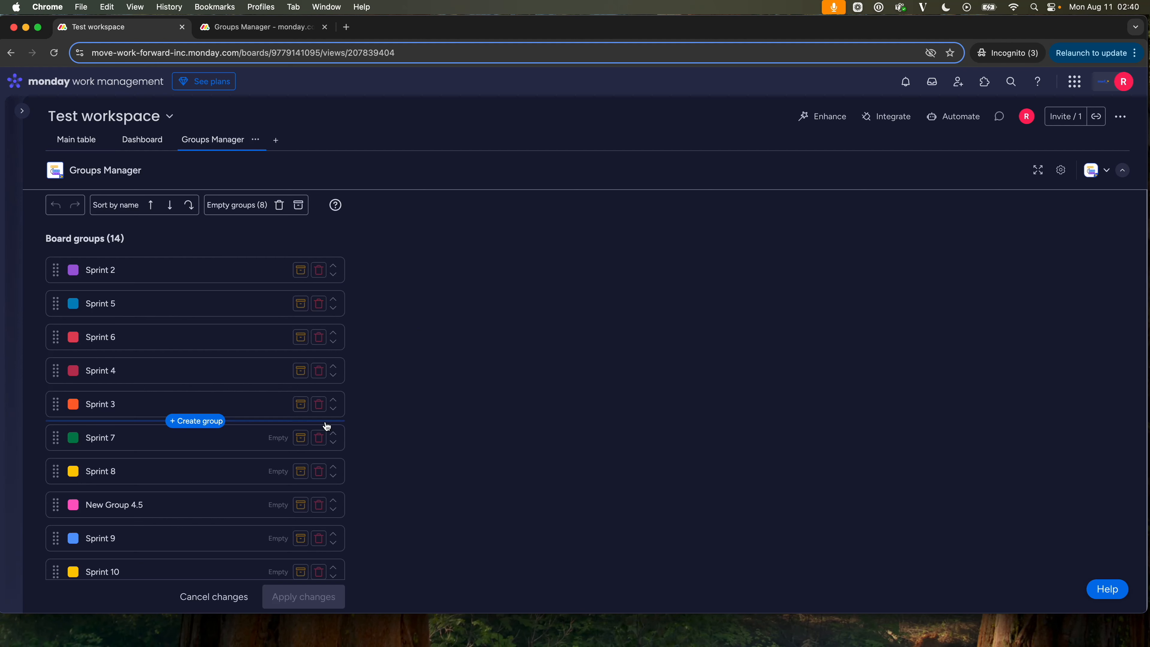
- Mark the Sprint 10, Sprint 11 and Sprint 12 groups for deletion and check them in the pending list
scroll(317, 453, "down", 5)
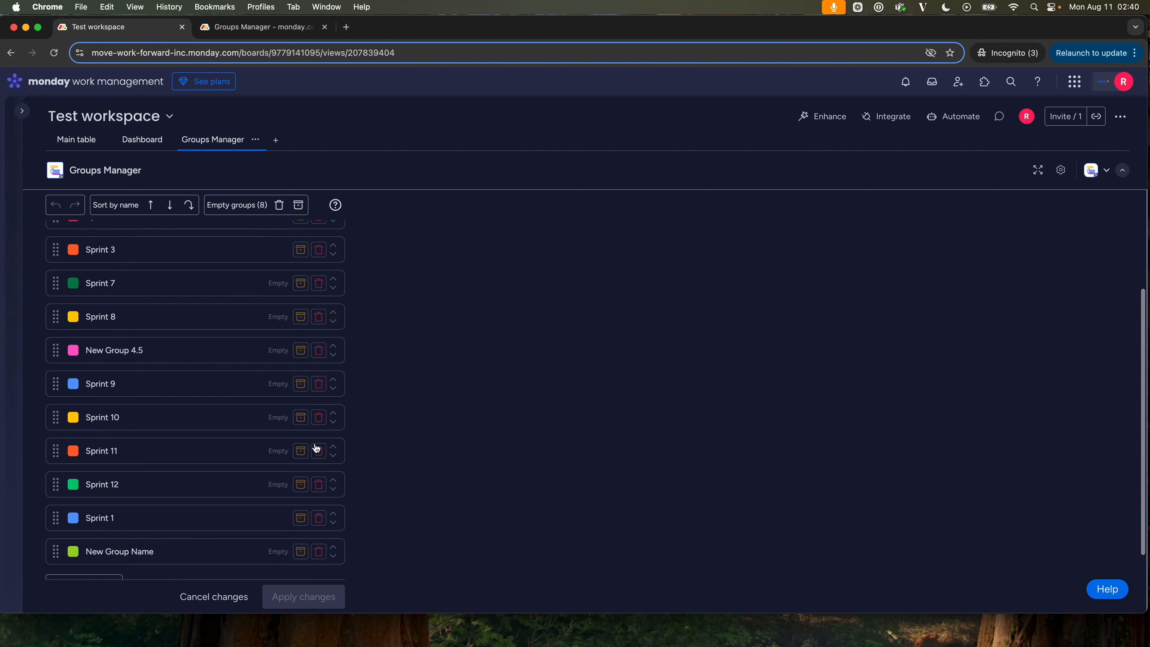
left_click(318, 420)
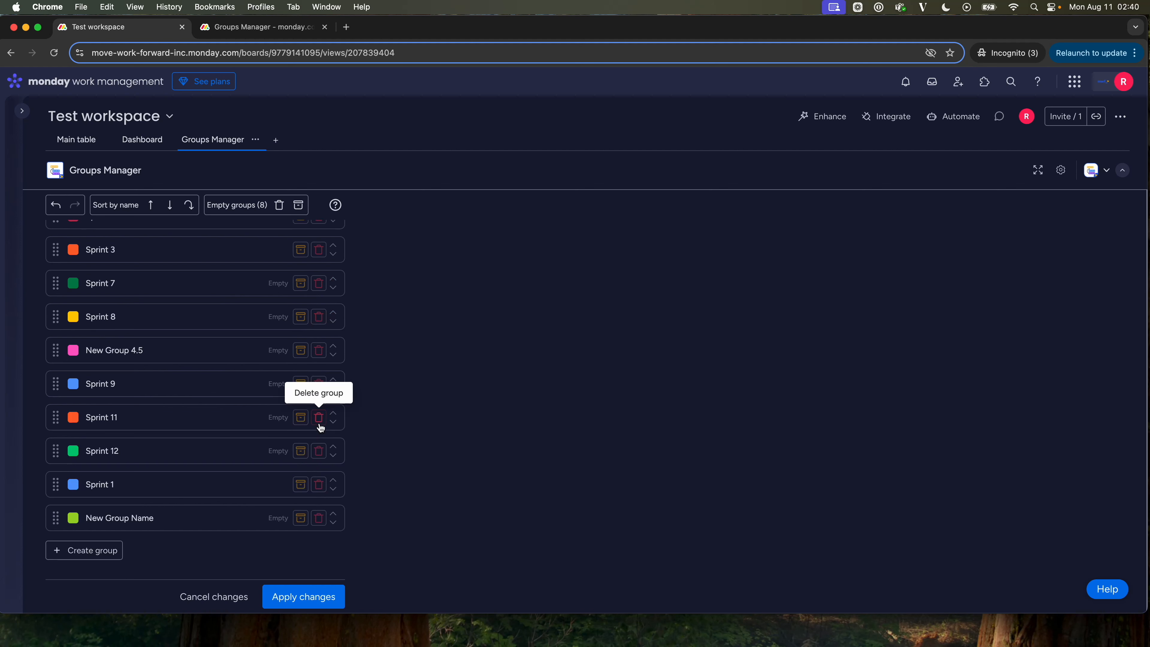
left_click(319, 424)
left_click(319, 425)
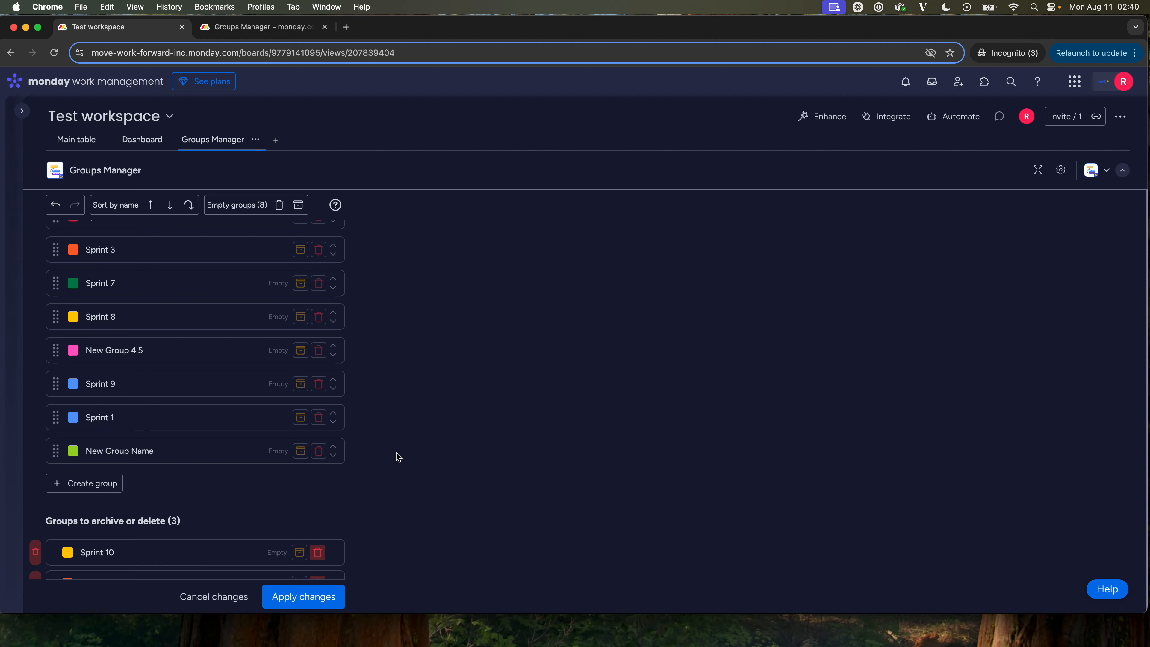
scroll(396, 453, "down", 3)
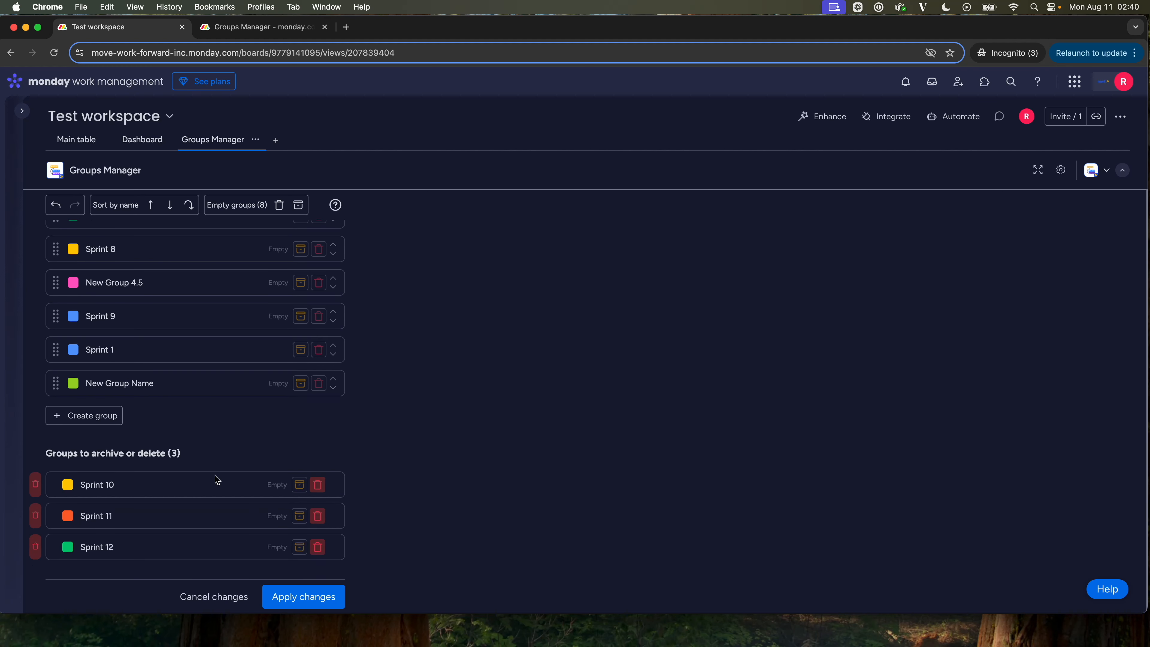
- Mark New Group Name and New Group 4.5 for archiving and review the list of pending groups
scroll(223, 475, "up", 5)
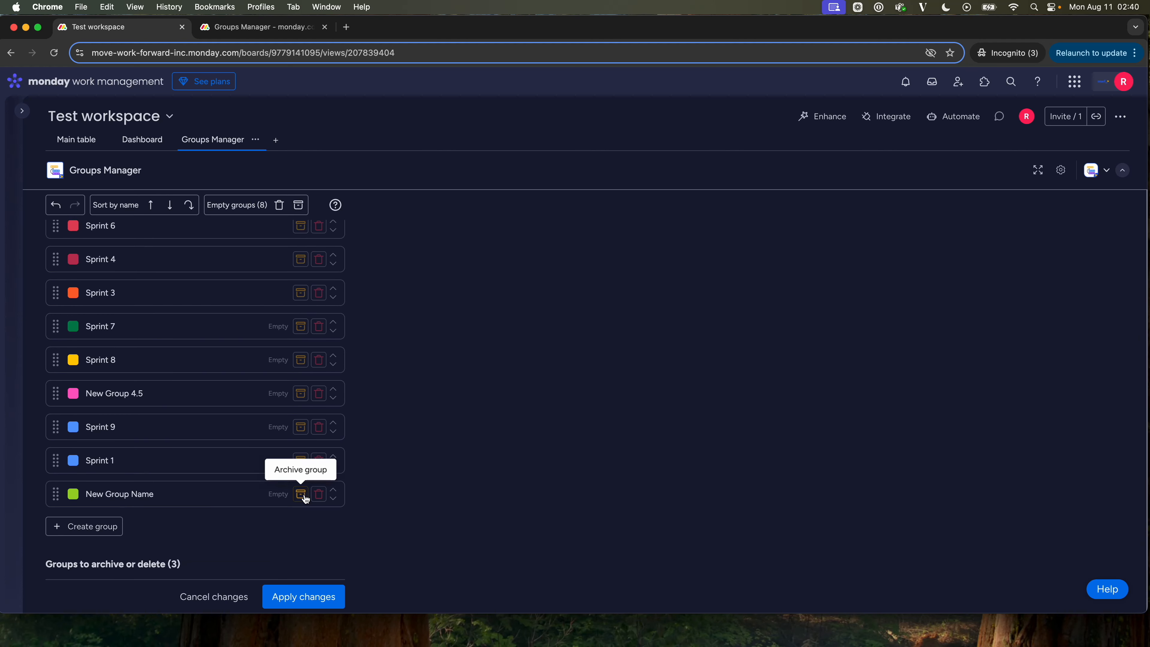
left_click(304, 498)
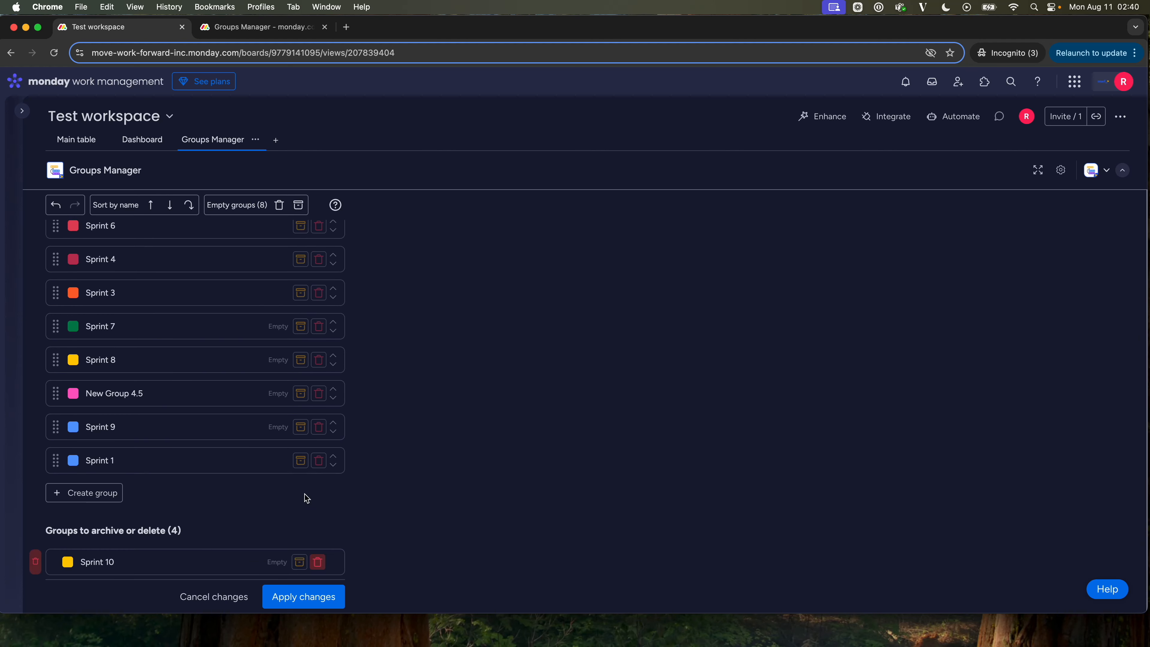
left_click(305, 394)
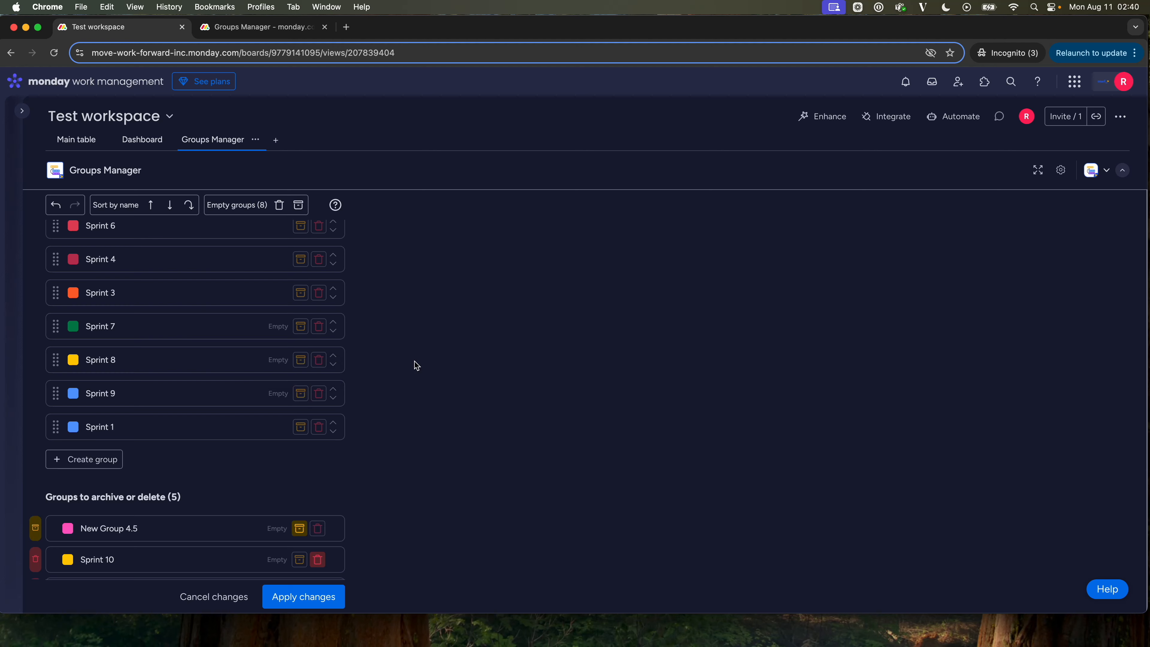
scroll(416, 365, "up", 5)
scroll(417, 365, "down", 10)
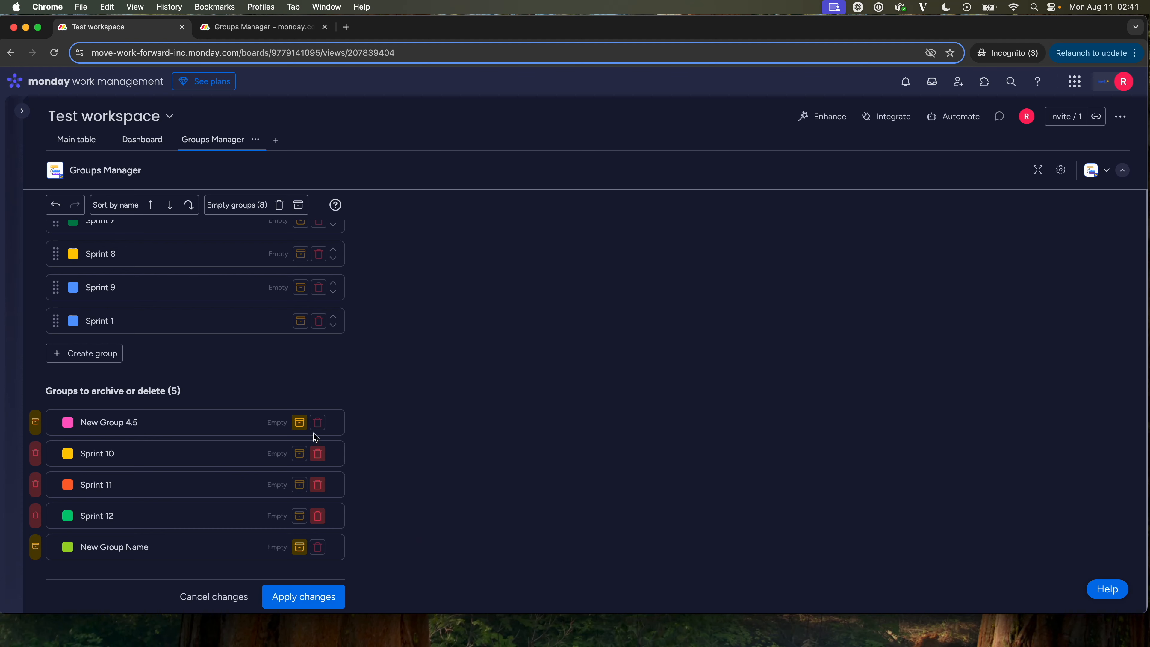
- Restore New Group 4.5, New Group Name and Sprint 10 from the archive-or-delete list to the board groups
left_click(301, 426)
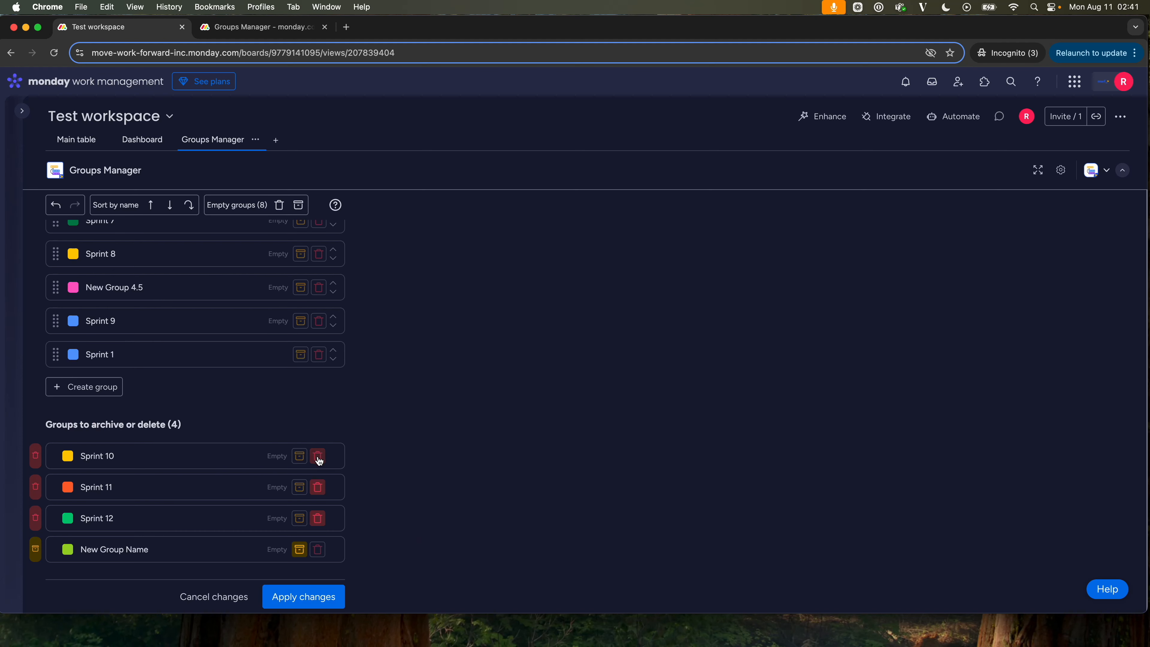
left_click(300, 549)
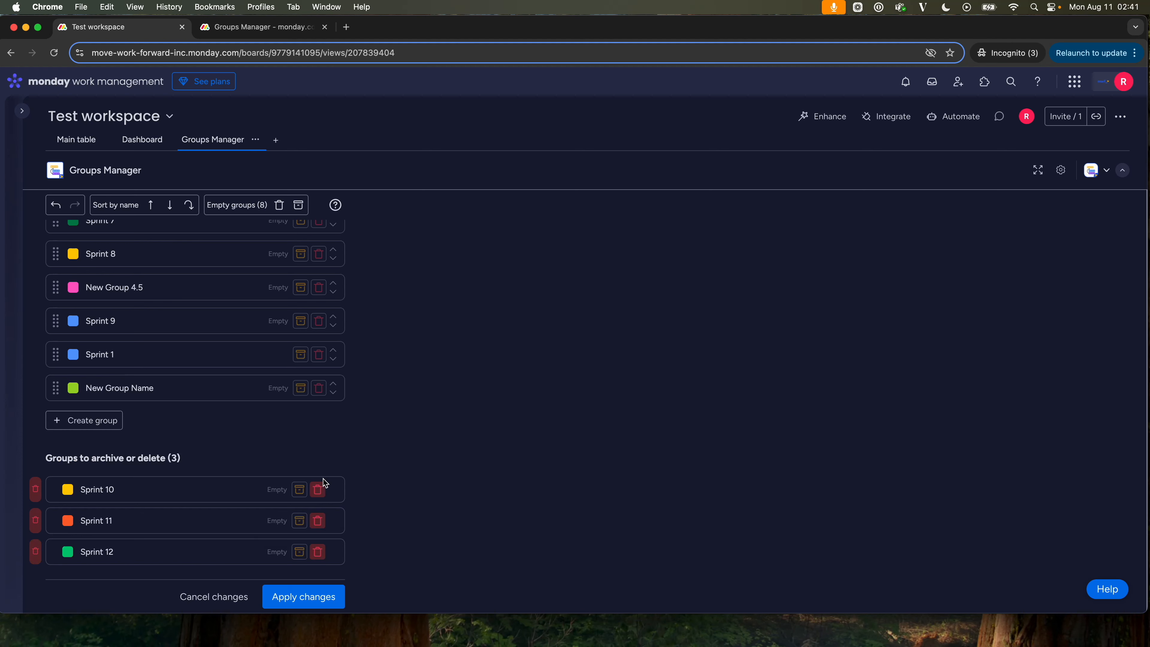
left_click(319, 488)
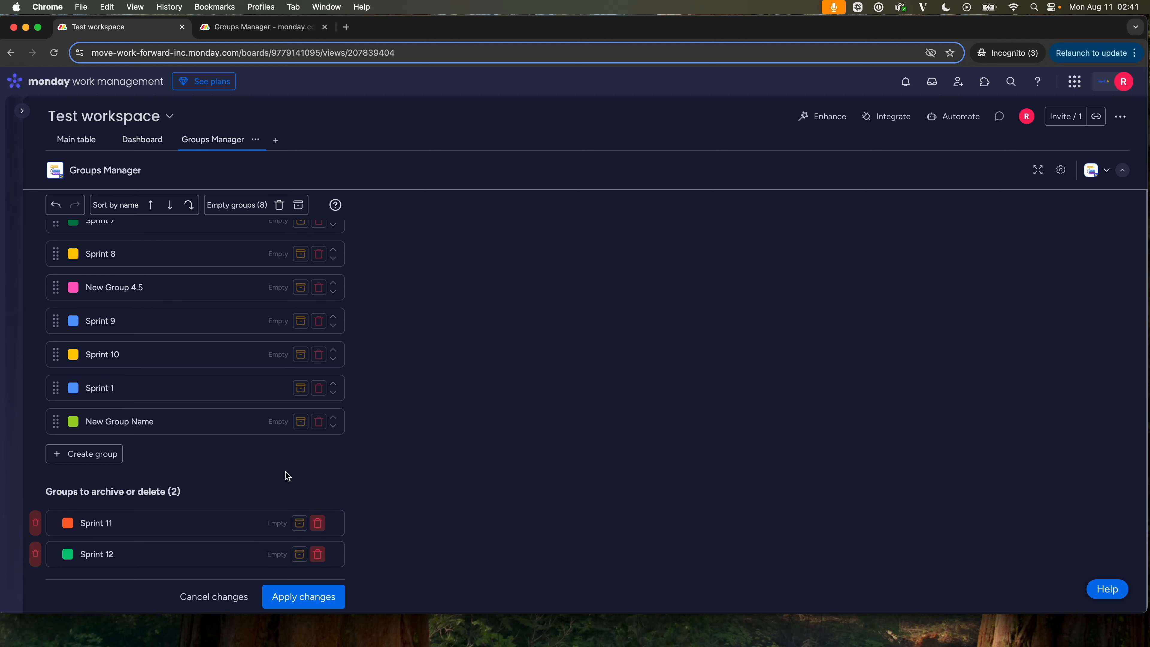
- Review the groups, apply the pending deletion of Sprint 11 and Sprint 12, and close the update dialog
scroll(230, 490, "up", 5)
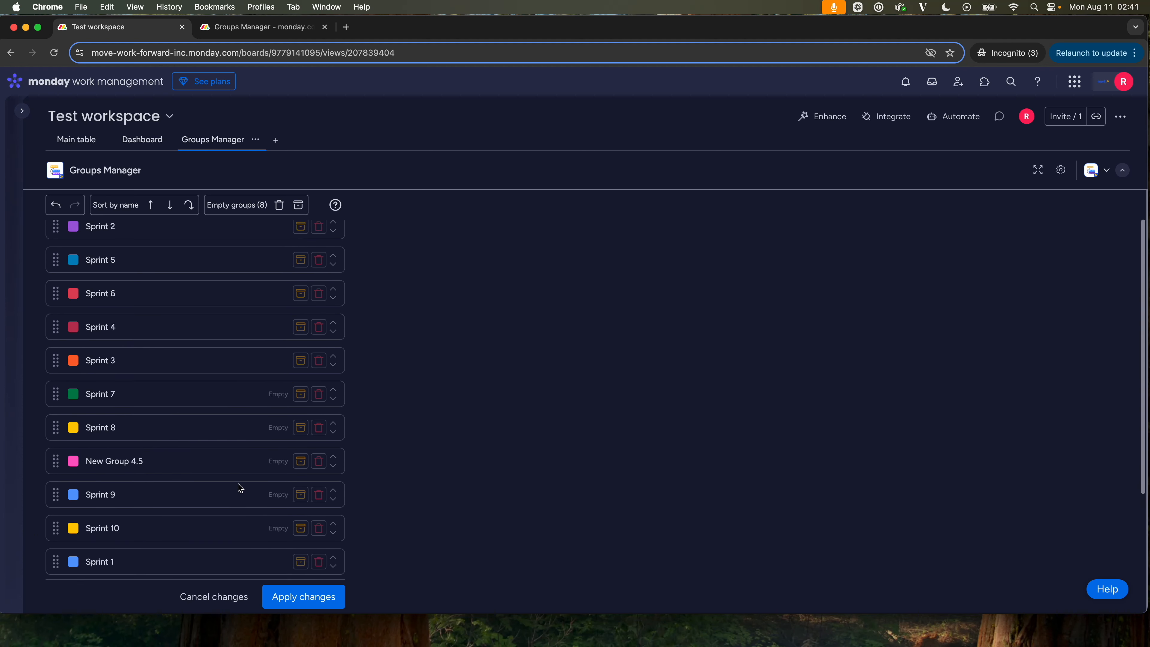
scroll(240, 488, "down", 5)
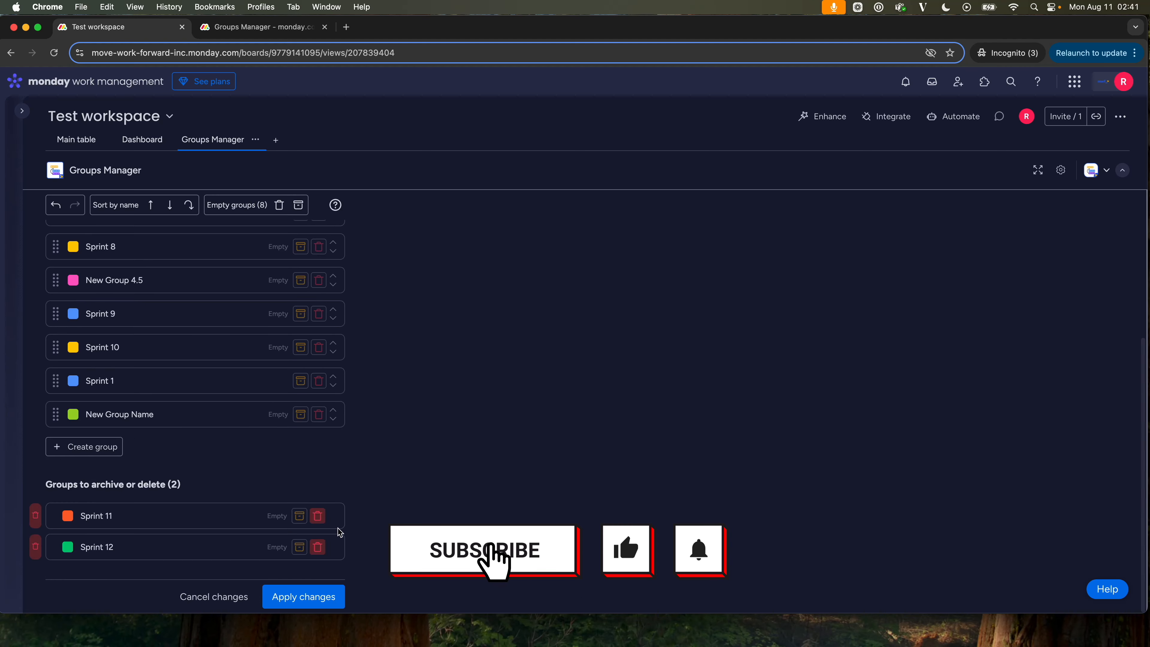
left_click(306, 598)
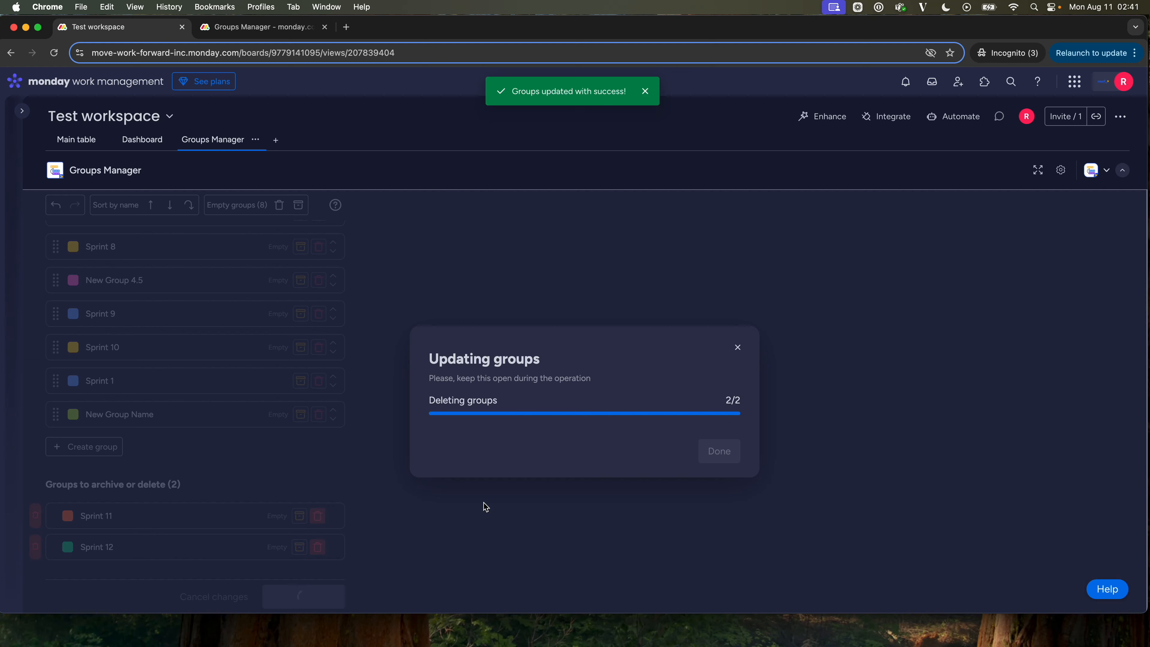
left_click(723, 452)
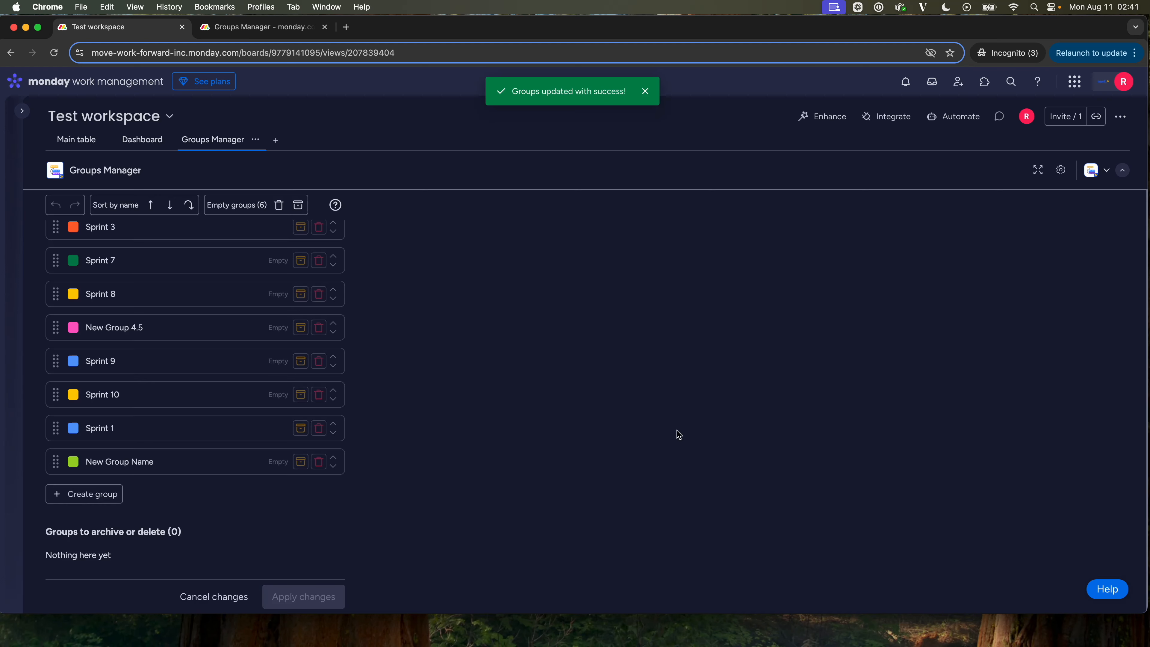
- Check the main table's groups to verify the deletion of Sprint 11 and Sprint 12
left_click(71, 140)
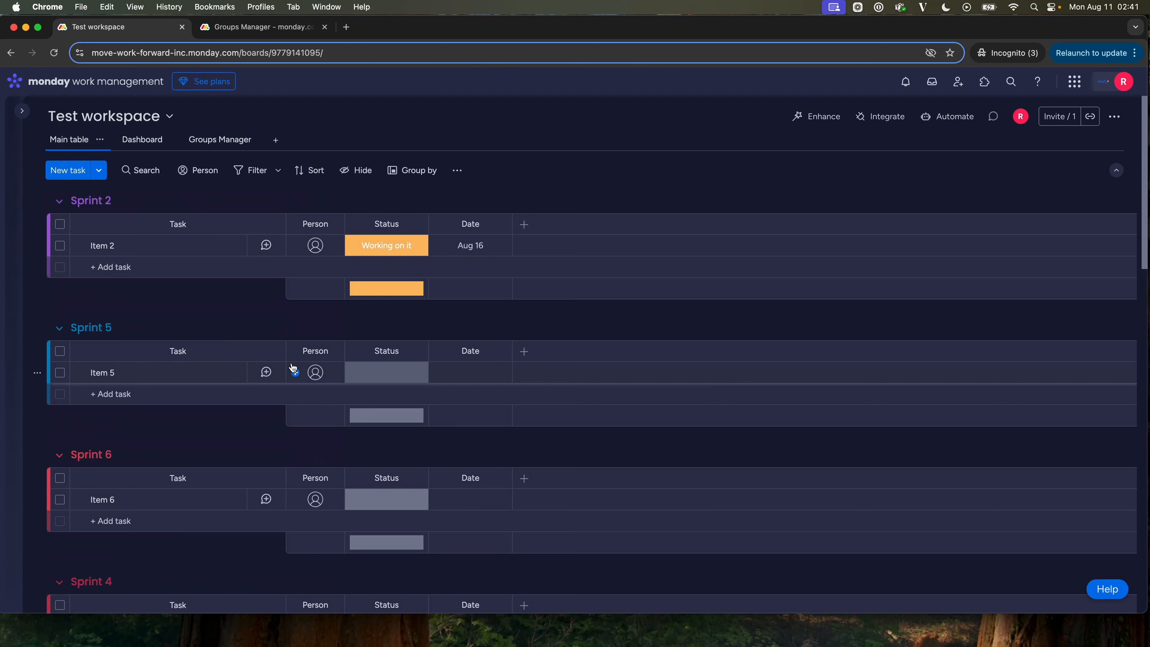
scroll(338, 469, "down", 15)
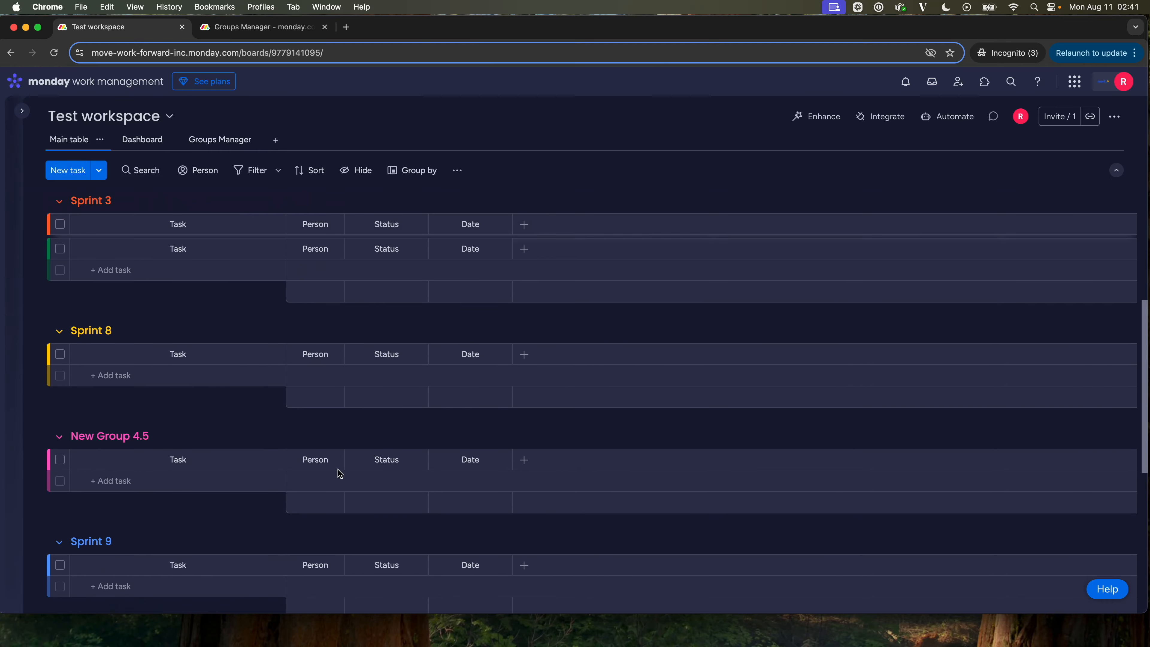
scroll(338, 470, "down", 6)
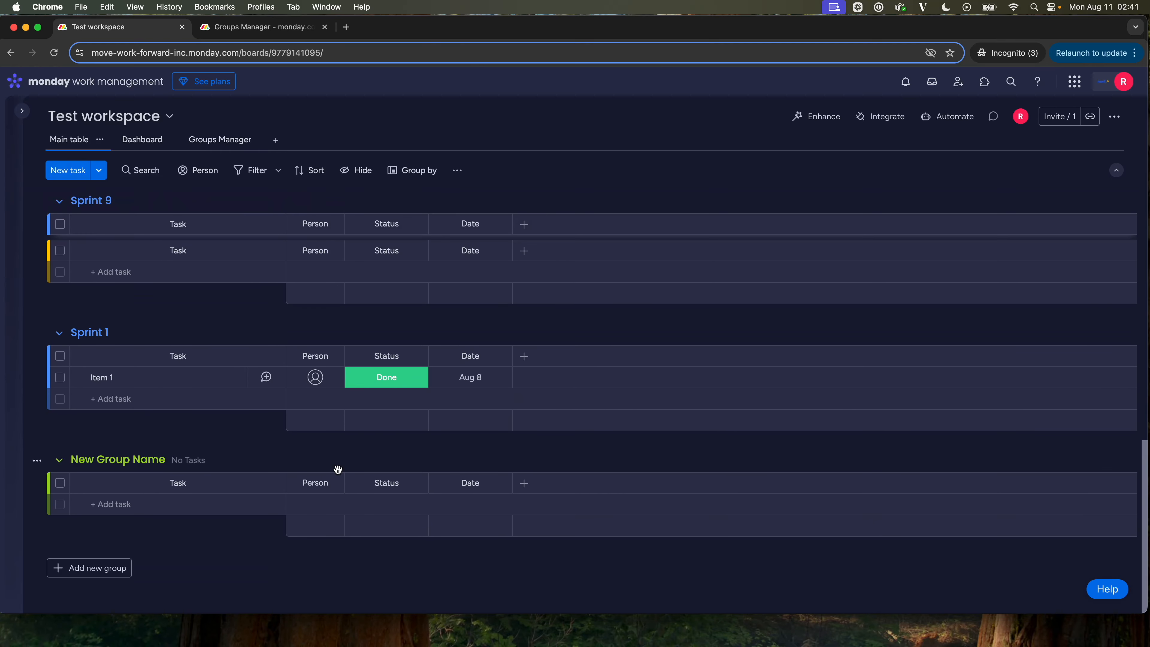
scroll(338, 469, "up", 20)
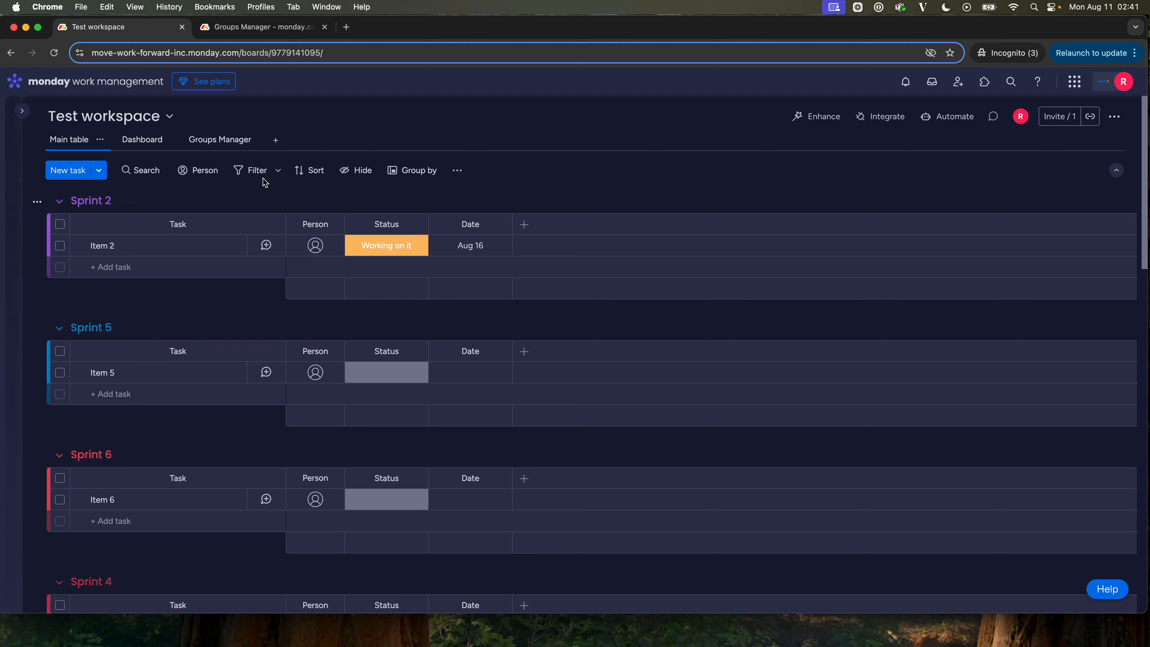
- In Groups Manager, mark all empty groups for archiving, but restore Sprint 7 and Sprint 8 to the board groups
left_click(220, 143)
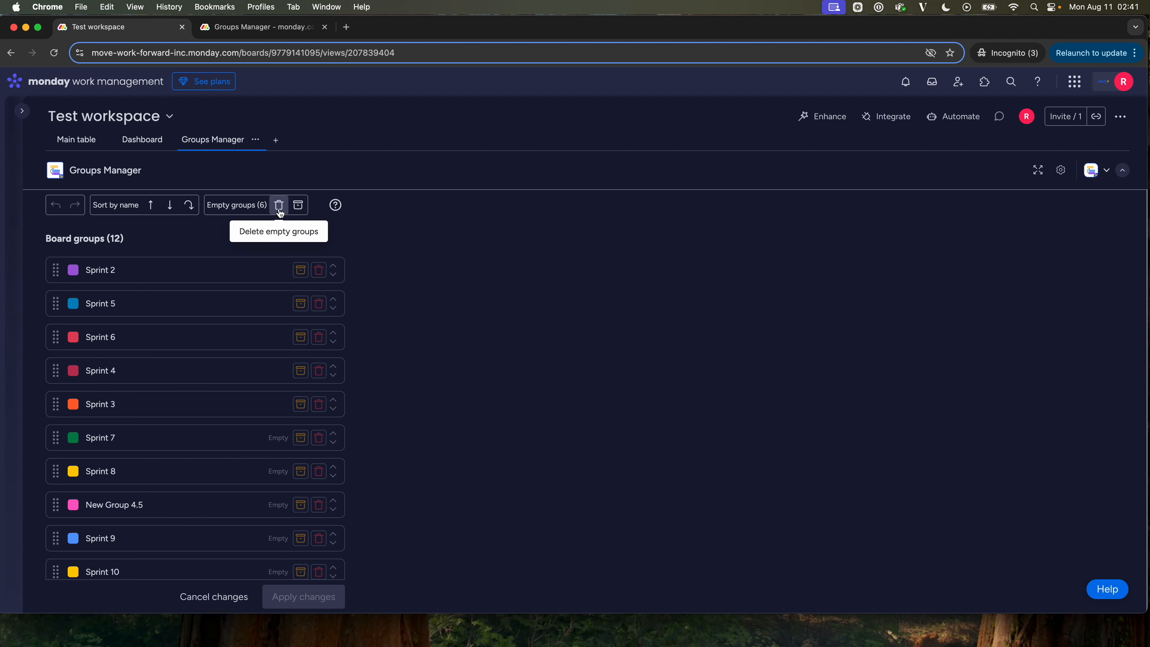
left_click(297, 207)
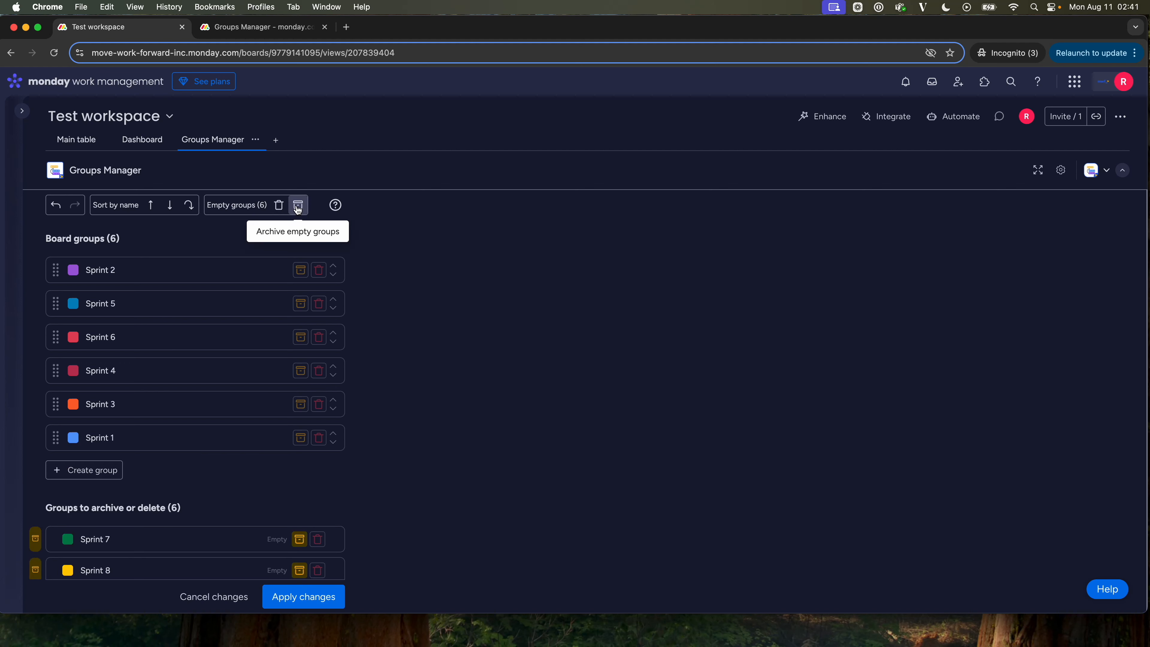
scroll(452, 430, "down", 3)
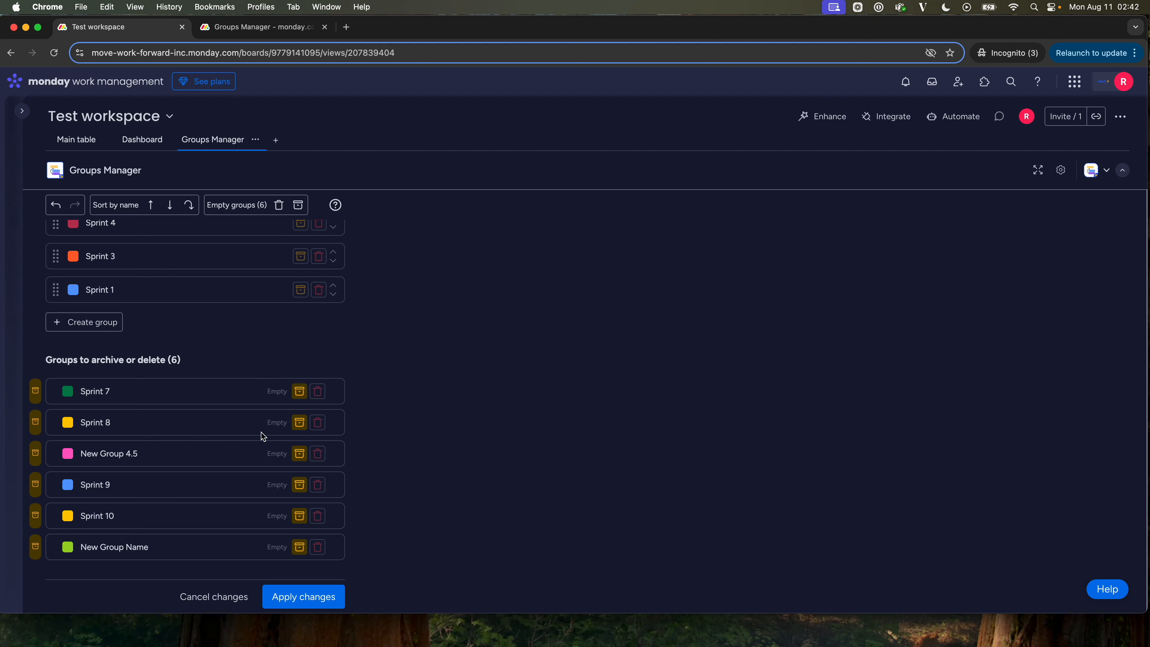
left_click(301, 390)
left_click(300, 423)
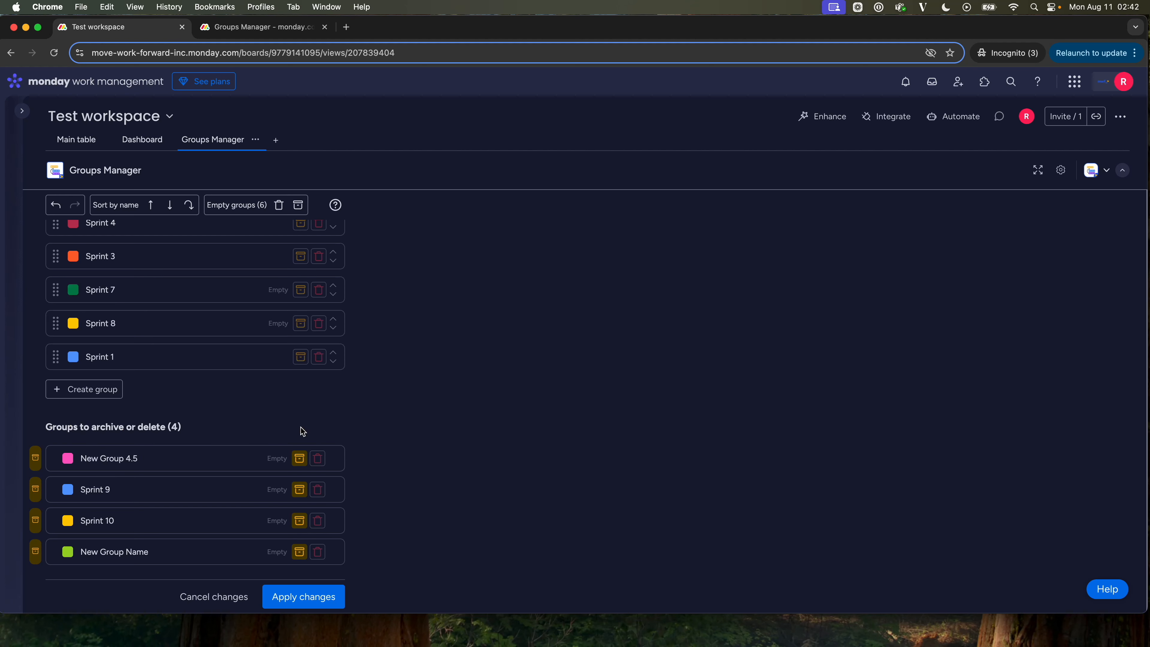
- Switch New Group 4.5 and New Group Name from archiving to deletion, apply all pending changes, and close the update dialog
left_click(318, 458)
left_click(318, 552)
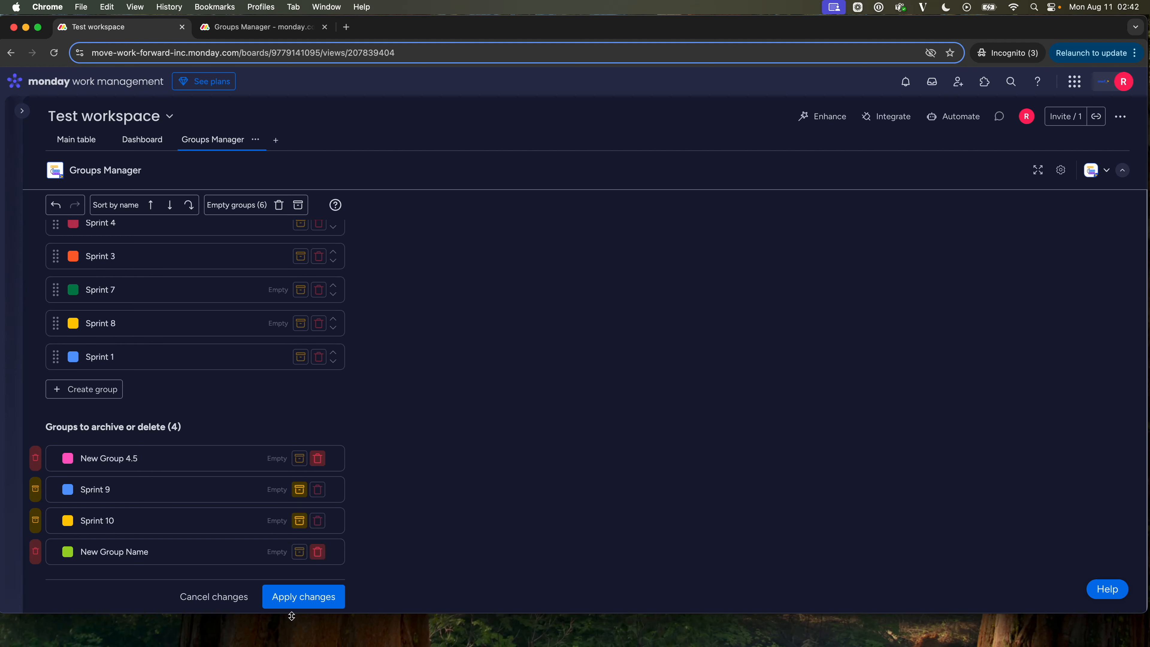
left_click(295, 601)
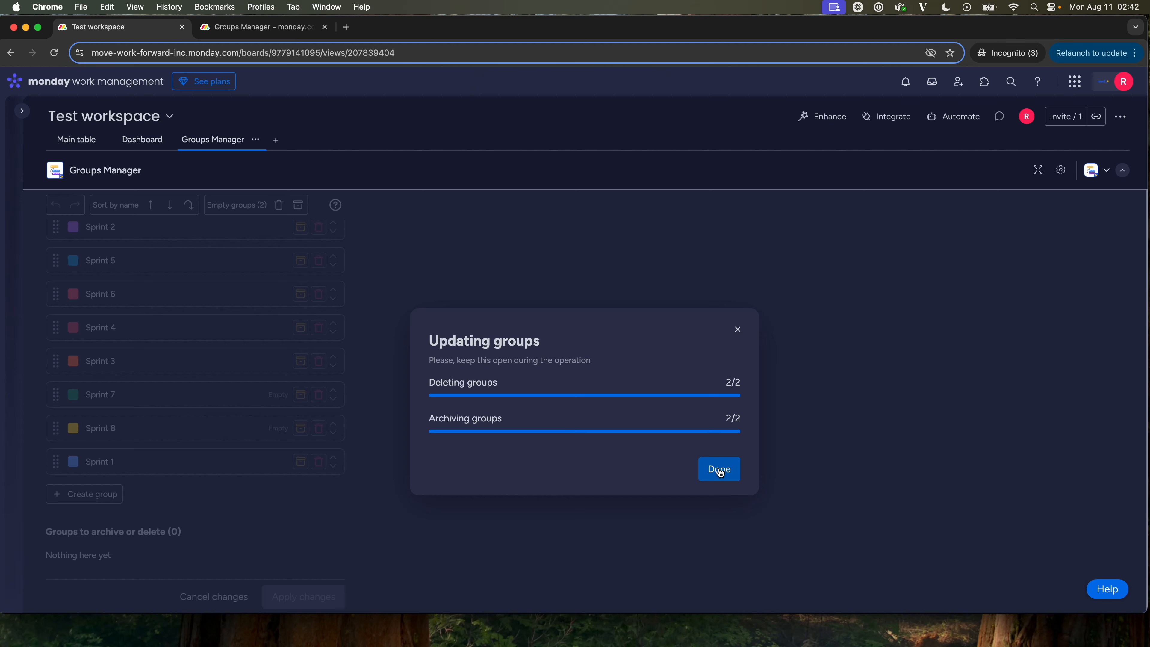
left_click(720, 470)
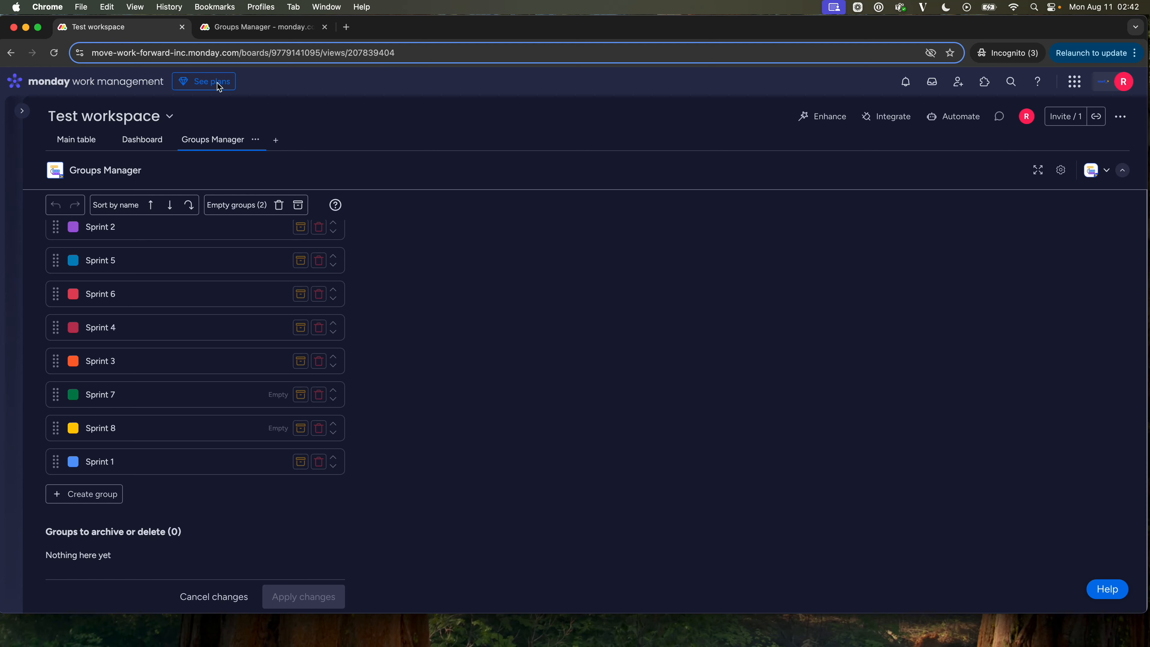
- Review the main table's groups to verify the applied archiving and deletions
left_click(81, 144)
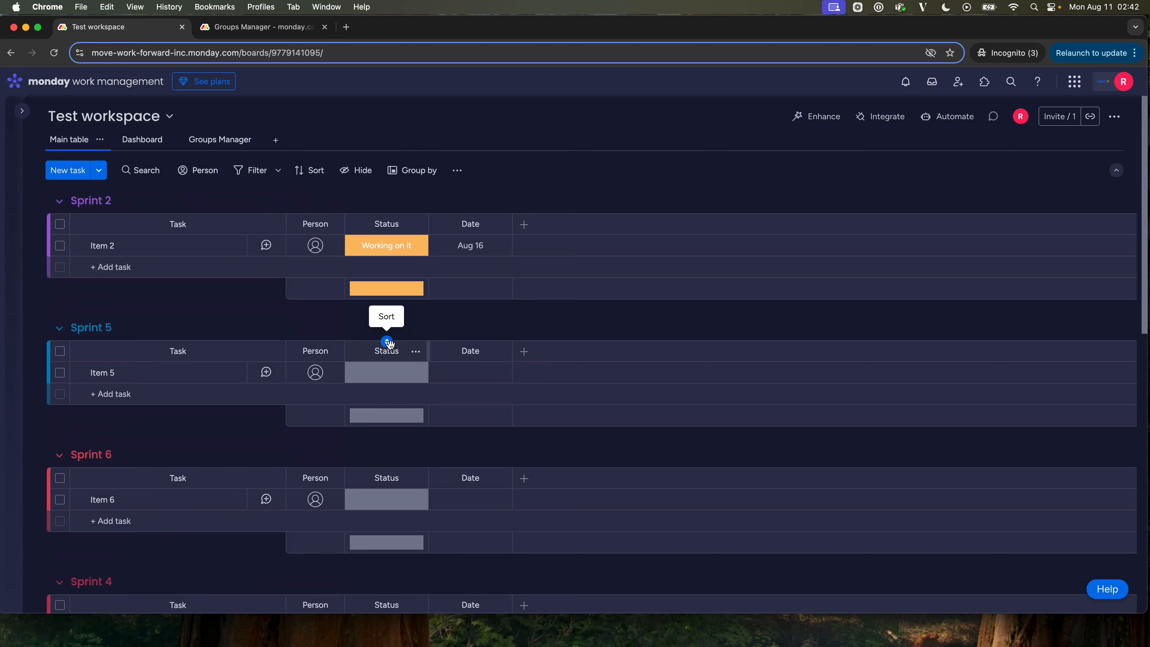
scroll(389, 346, "down", 6)
scroll(392, 349, "down", 5)
scroll(392, 349, "up", 8)
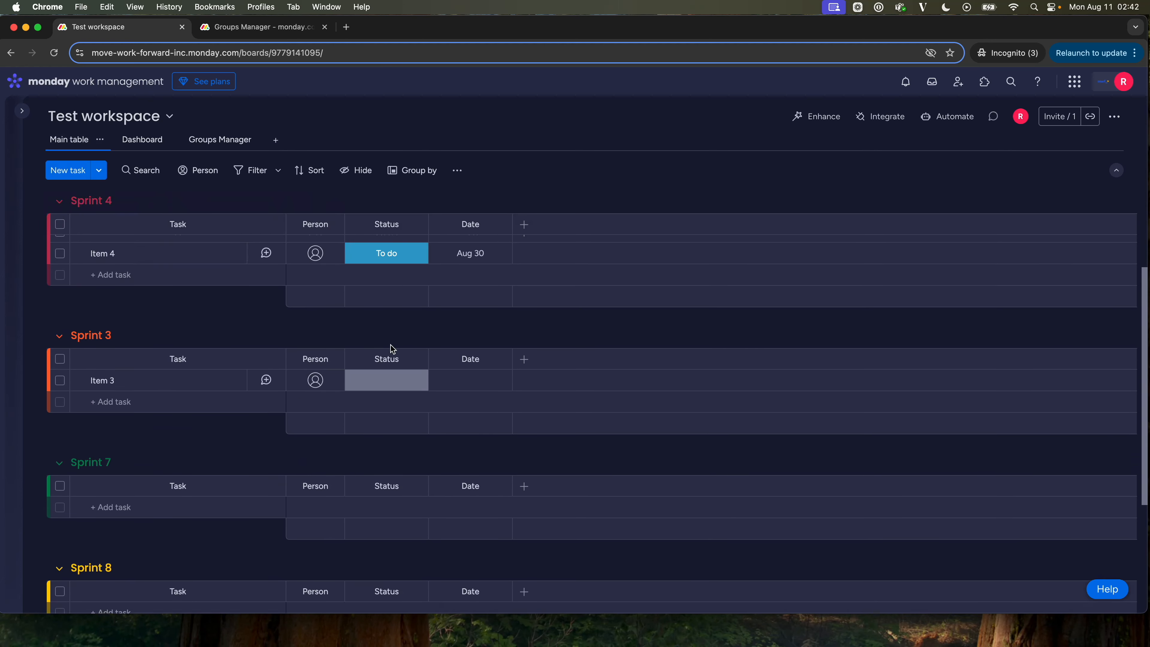
scroll(392, 349, "up", 5)
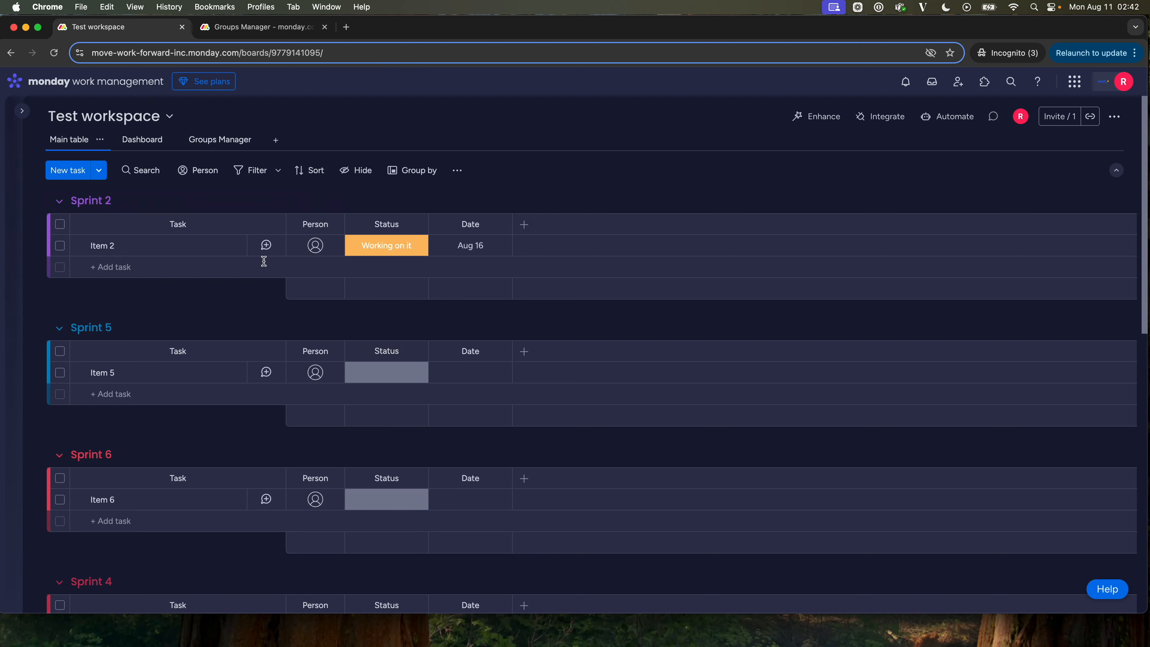
- In Groups Manager, create a new group directly above Sprint 7 and move Sprint 2 directly below Sprint 5
left_click(211, 139)
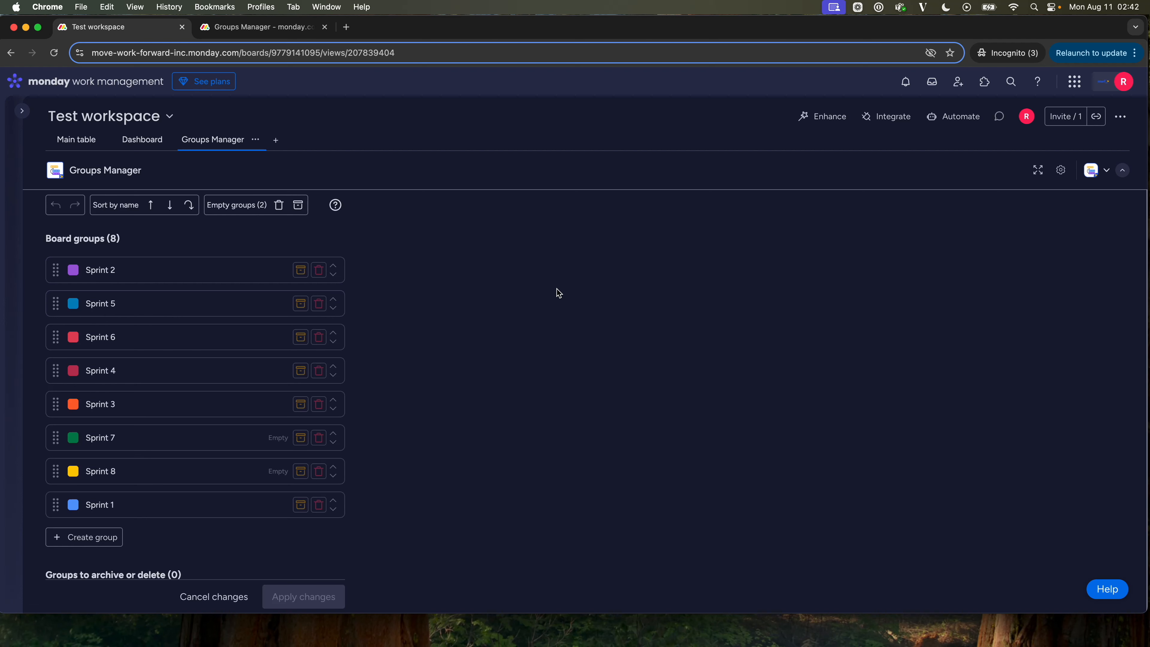
left_click_drag(55, 271, 59, 357)
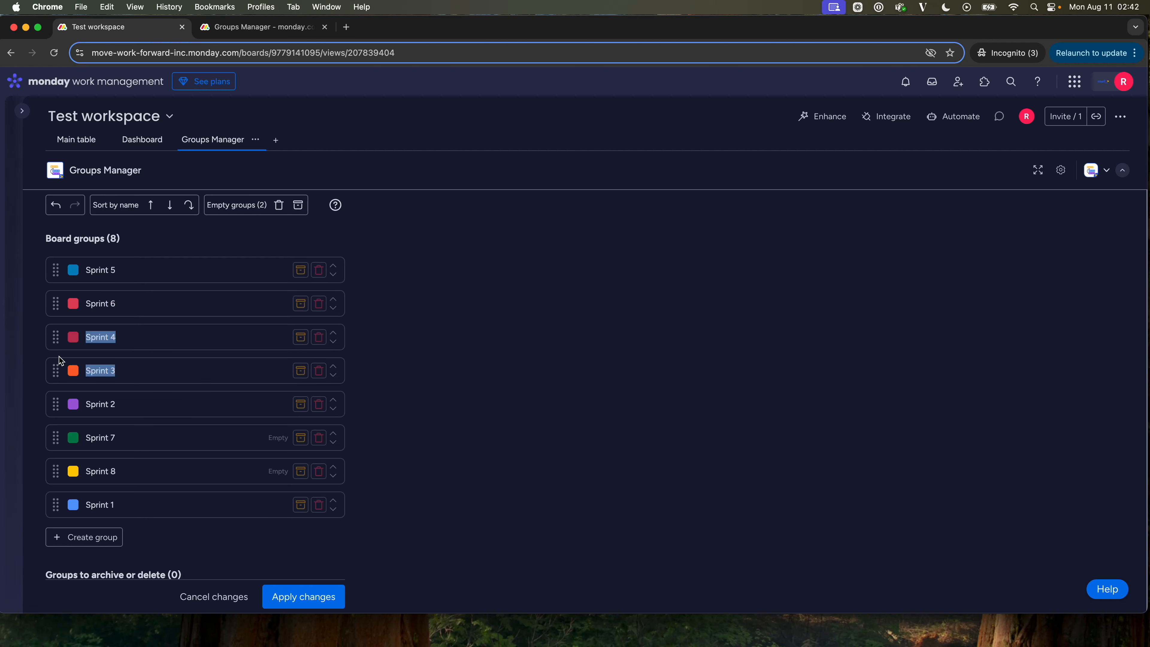
left_click(55, 421)
left_click_drag(54, 404, 53, 302)
- Mark Sprint 6 and Sprint 3 for deletion, and create new groups directly above Sprint 4 and Sprint 8
left_click(323, 344)
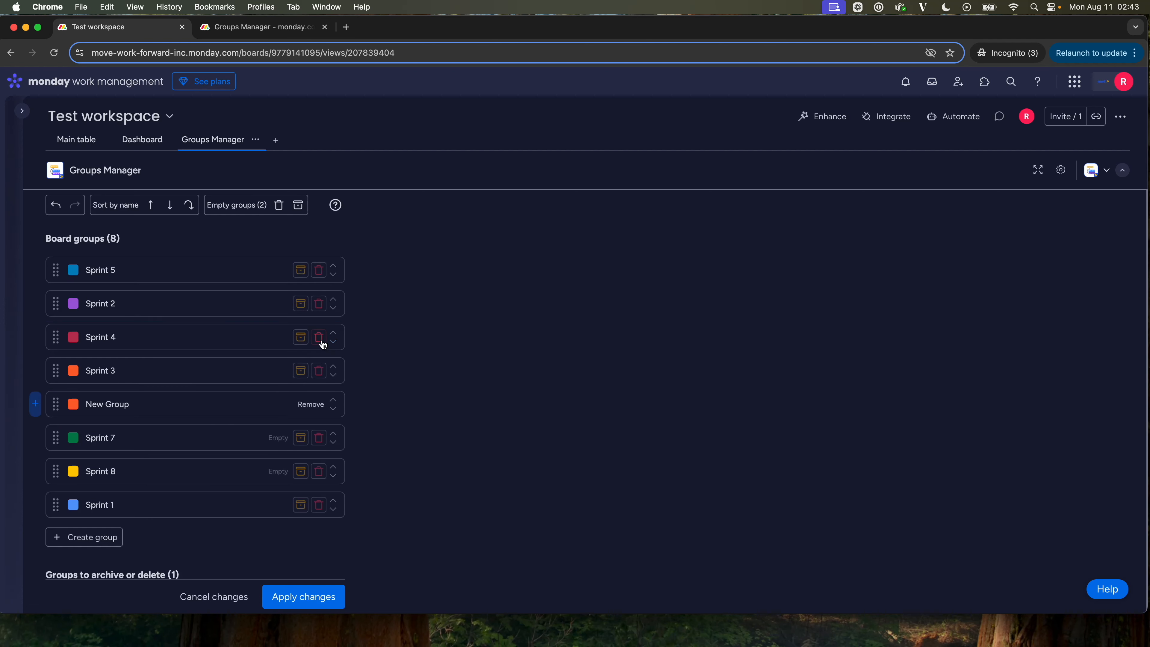
left_click(320, 369)
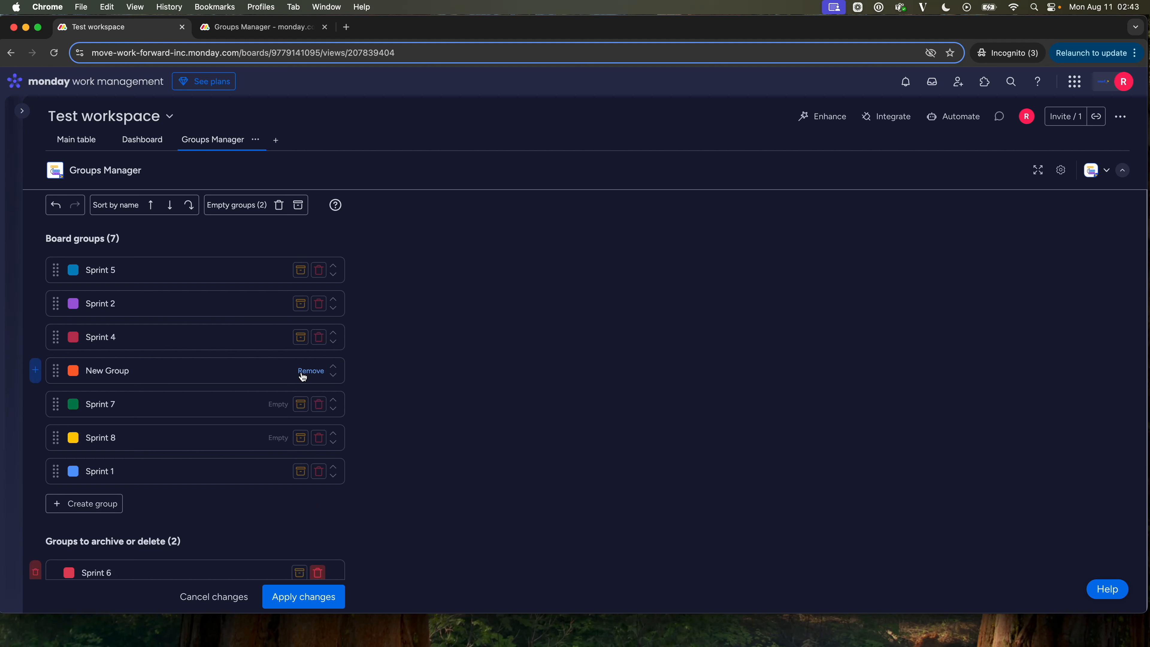
left_click(181, 321)
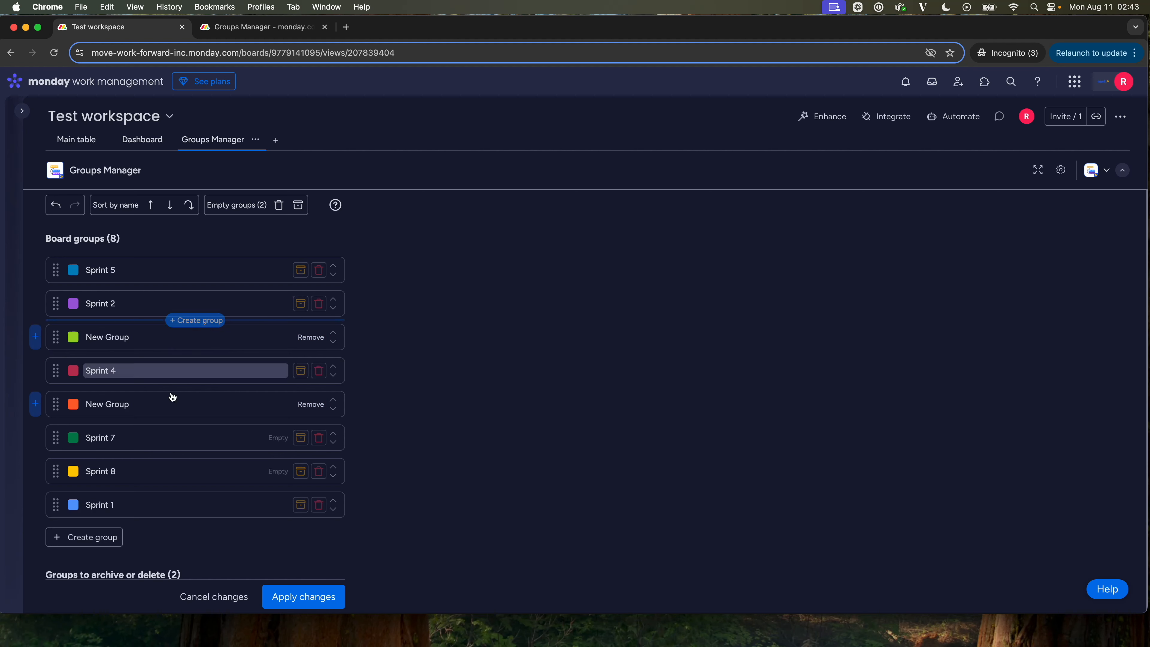
left_click(168, 457)
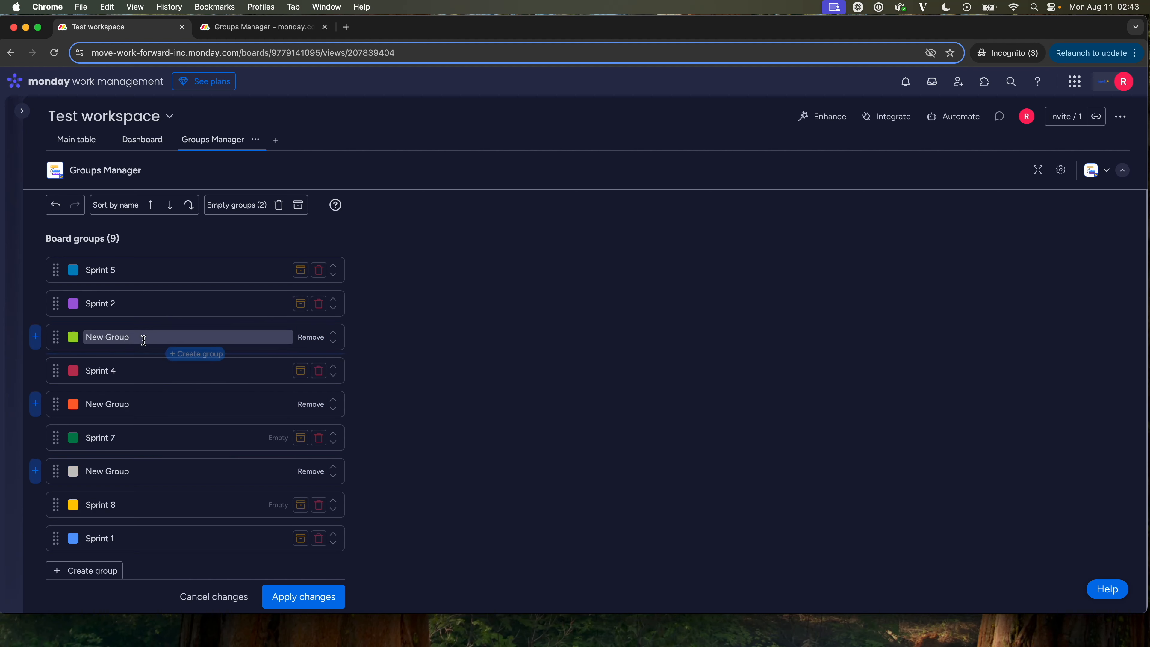
- Create another new group directly above Sprint 7 and review the pending board groups and deletions
left_click(190, 421)
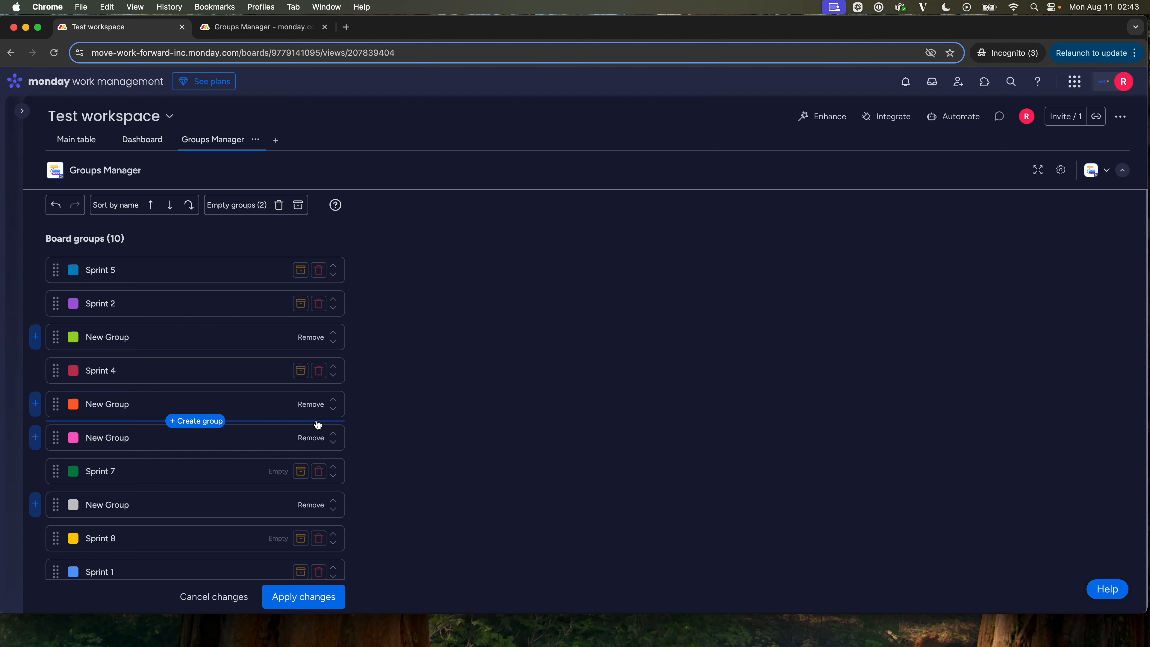
scroll(405, 422, "down", 4)
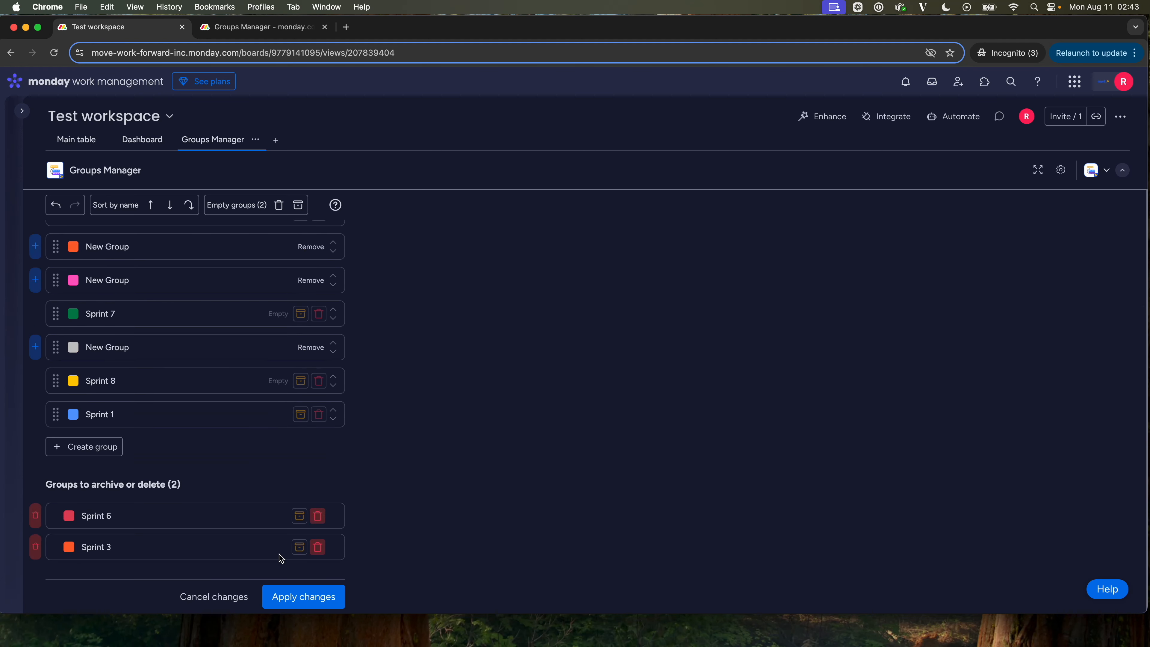
scroll(385, 426, "up", 4)
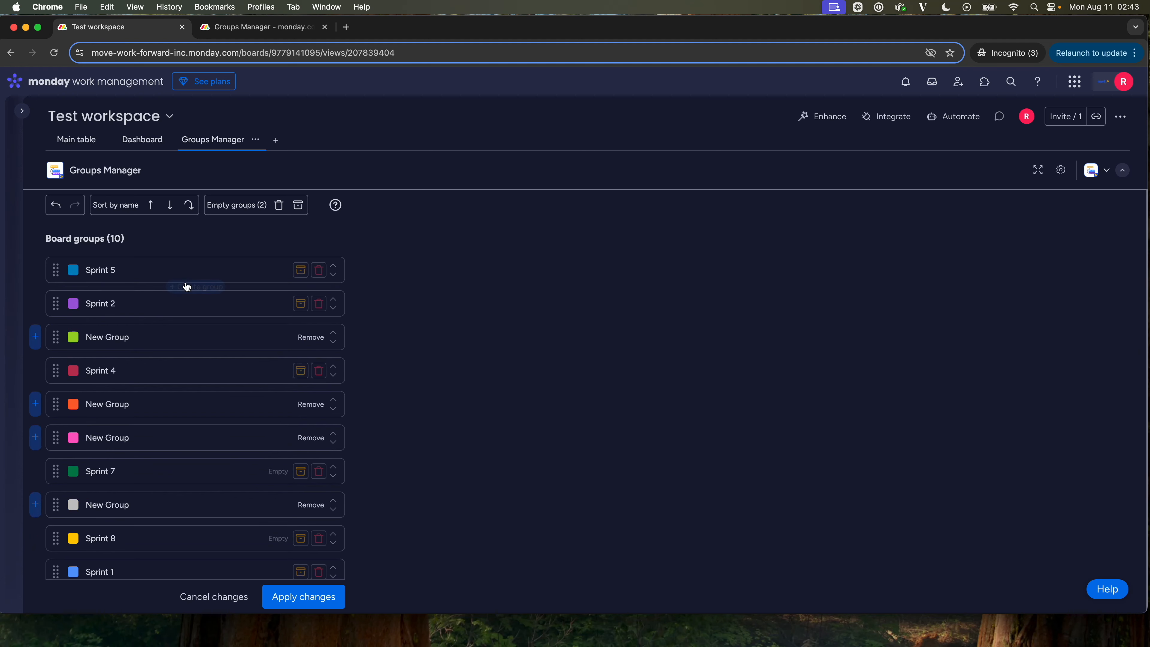
- Undo the last four pending group changes
left_click(55, 206)
left_click(54, 206)
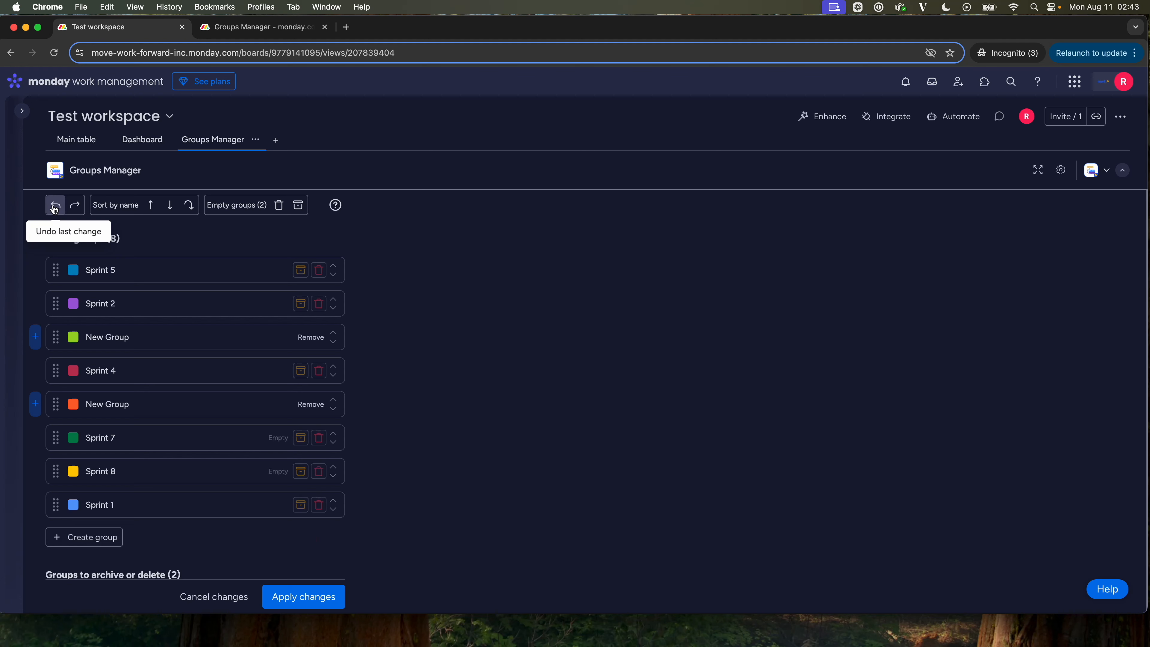
left_click(55, 206)
left_click(55, 206)
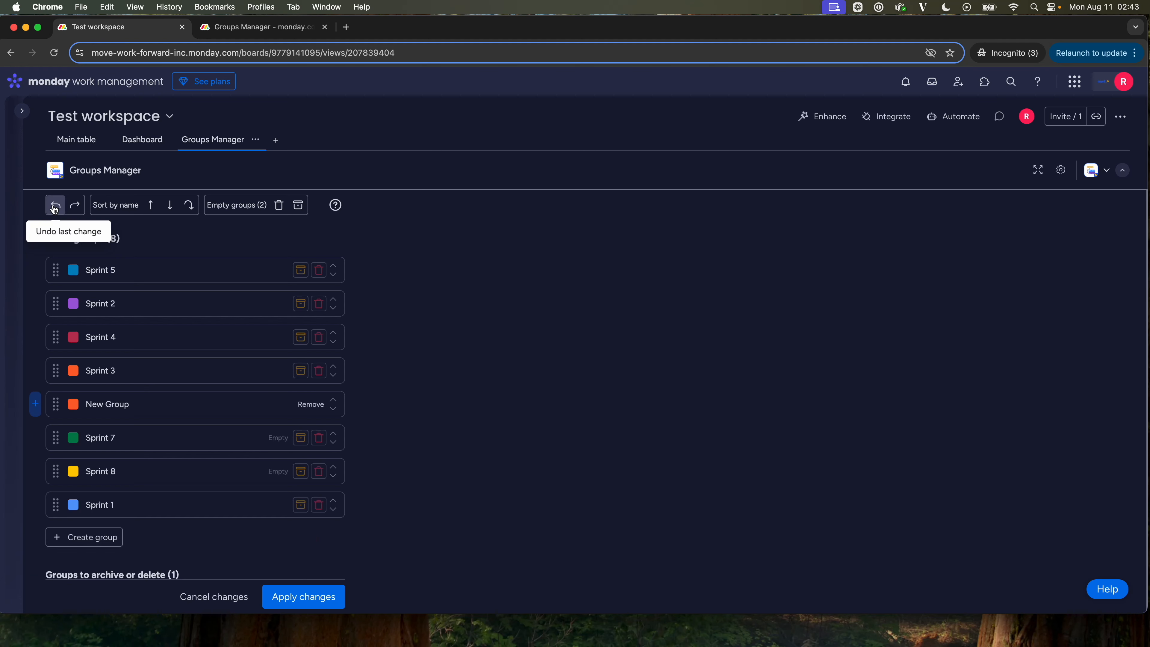
- Redo three of the undone changes, including the new group above Sprint 8, and undo that group's creation again
left_click(75, 206)
left_click(75, 206)
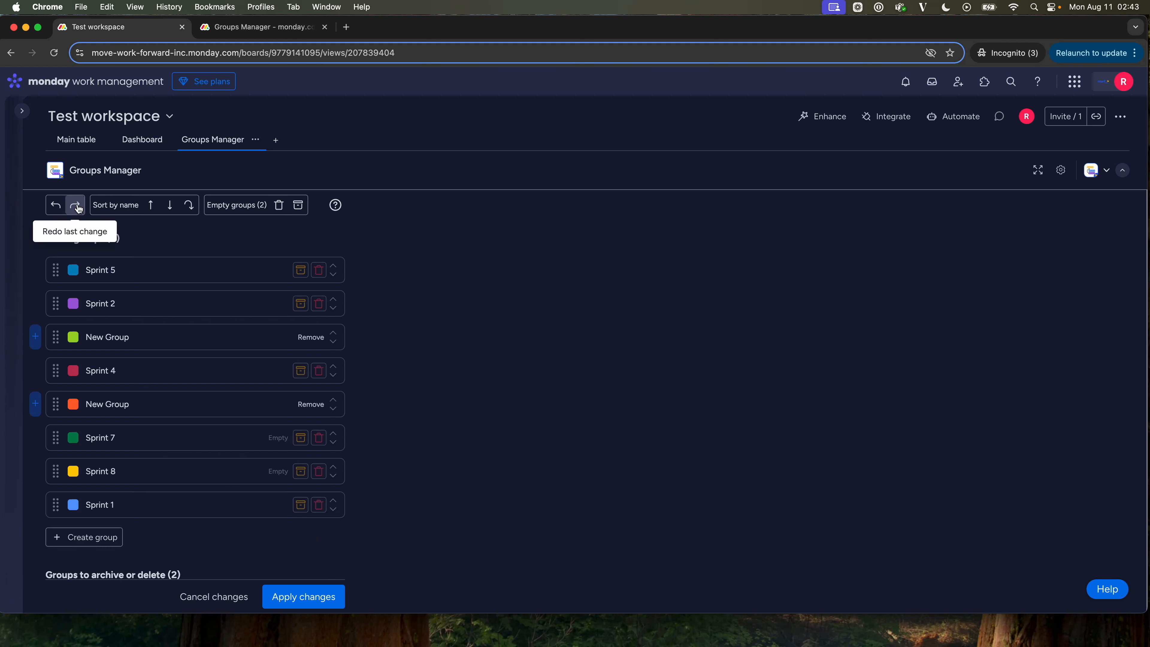
left_click(75, 206)
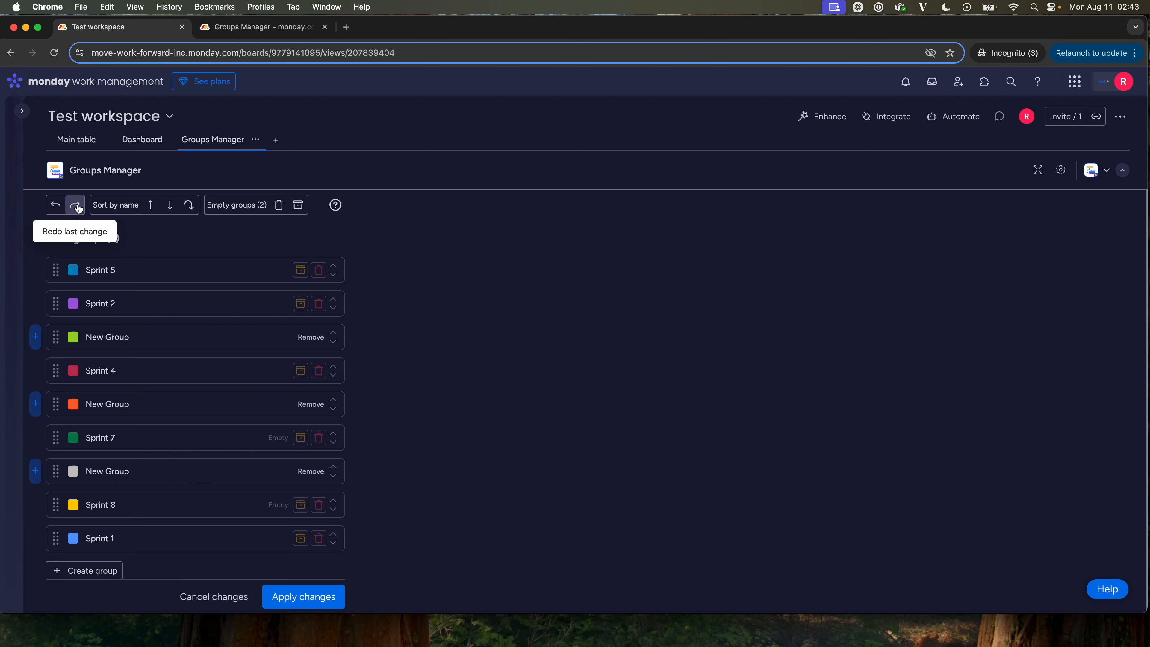
left_click(55, 206)
- Cancel all pending group changes and check the board groups and the archive or delete list
scroll(304, 394, "down", 3)
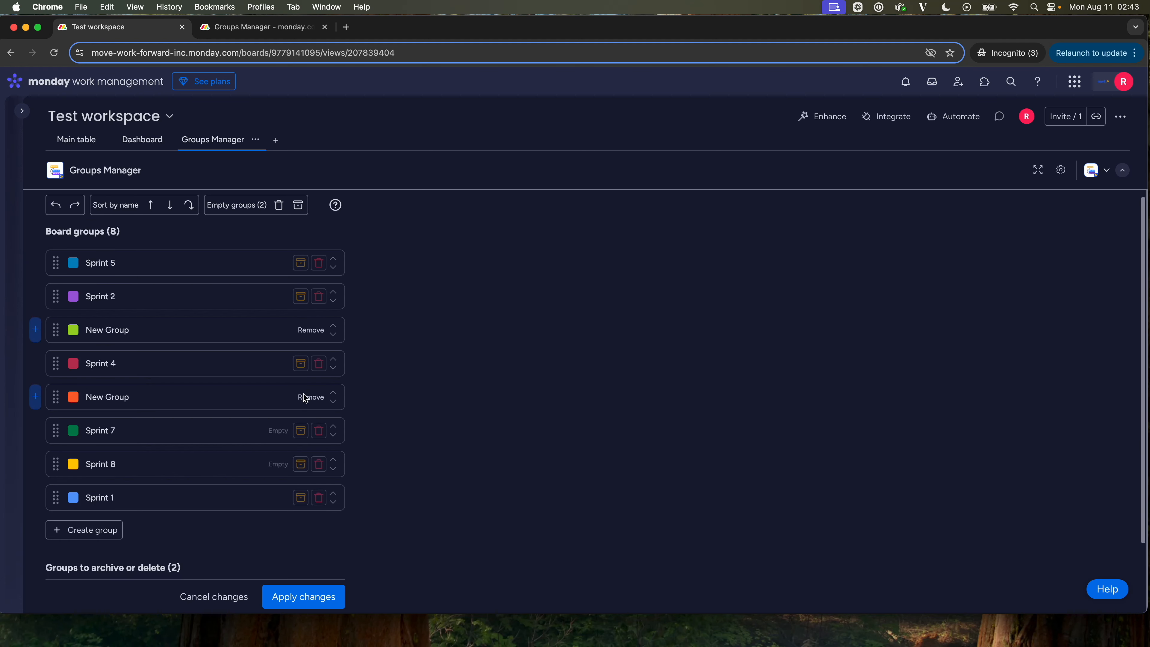
left_click(218, 597)
scroll(309, 507, "up", 2)
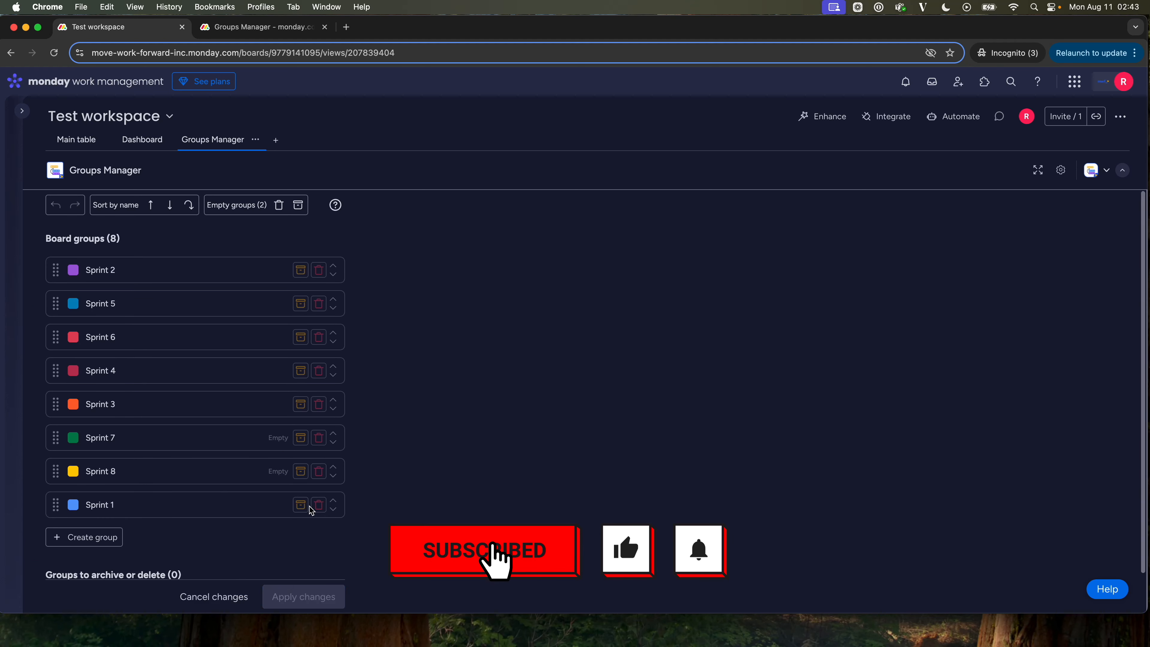
scroll(312, 508, "down", 1)
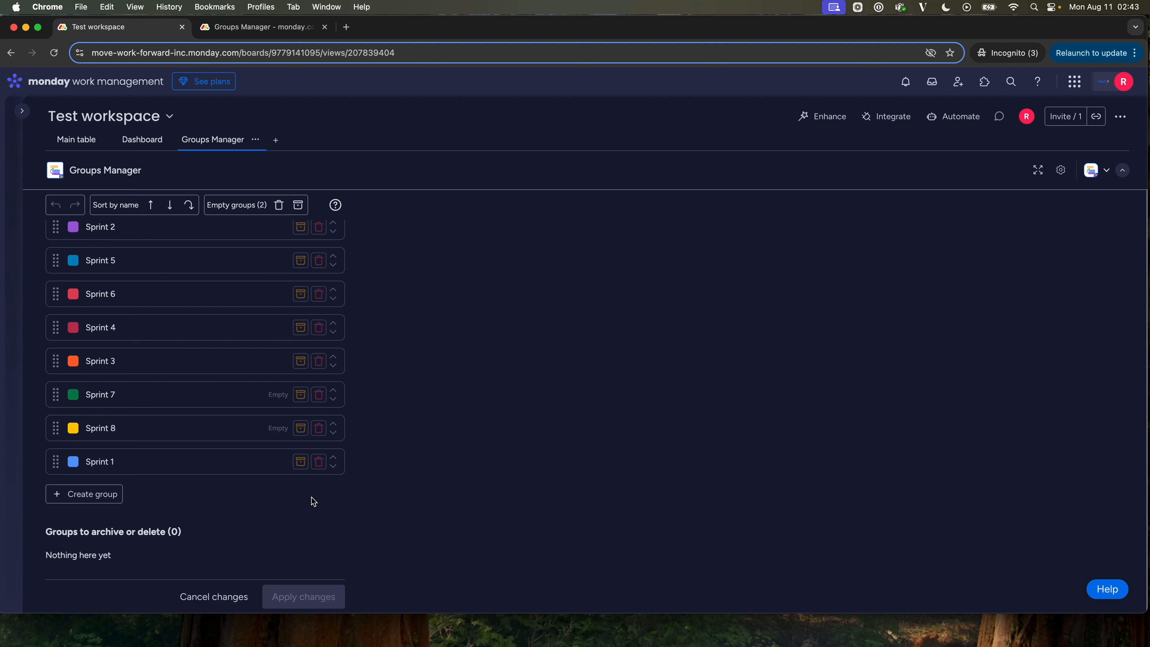
scroll(292, 418, "up", 1)
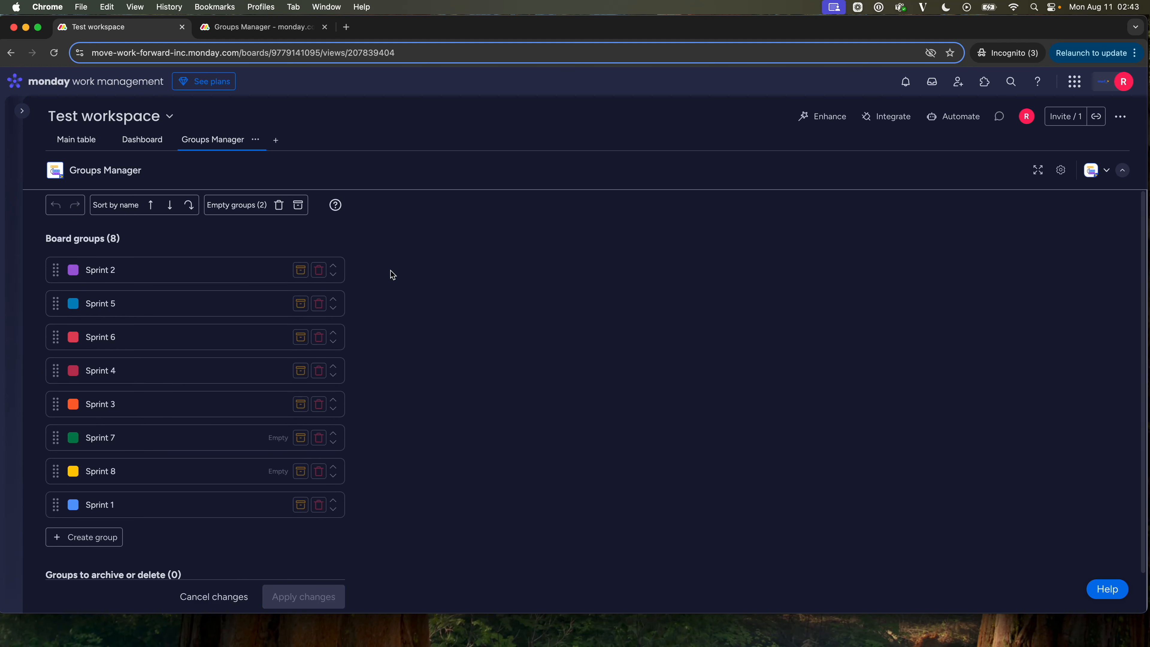
- Sort the board groups by name in ascending and descending order, and restore their original order
left_click(152, 208)
left_click(171, 207)
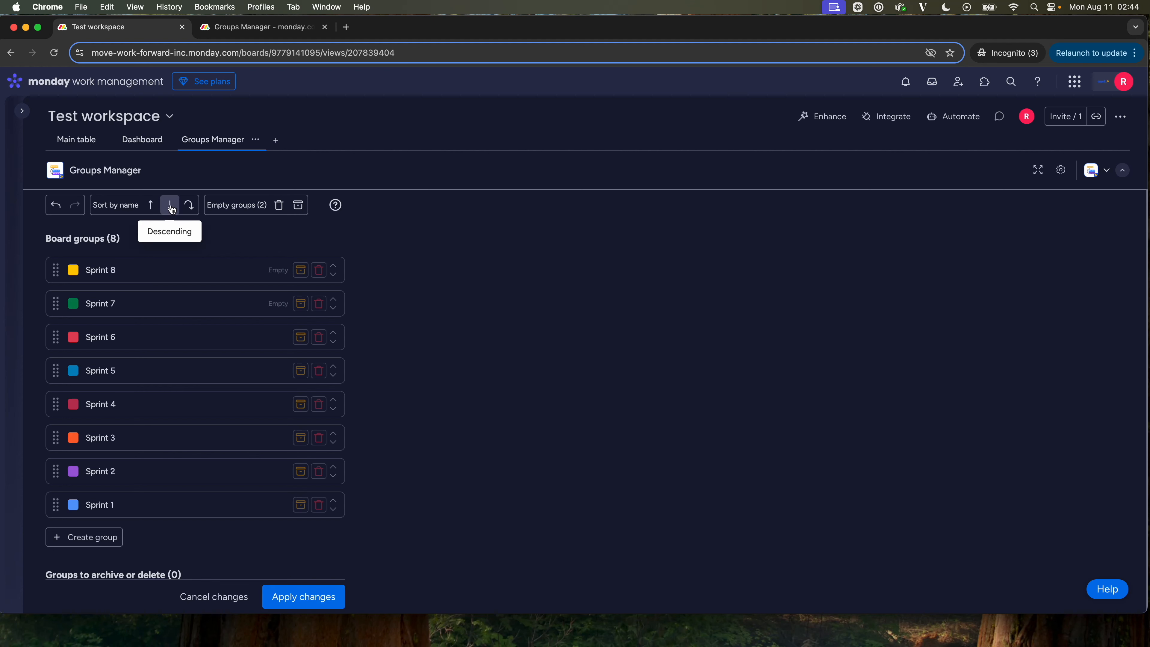
left_click(189, 206)
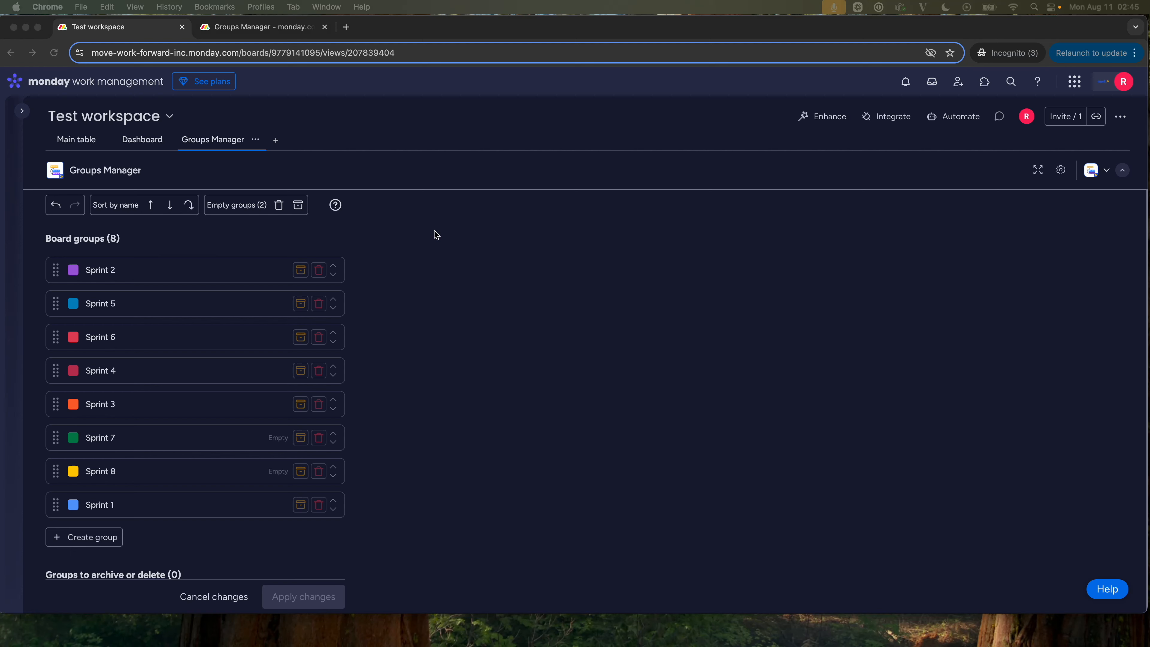